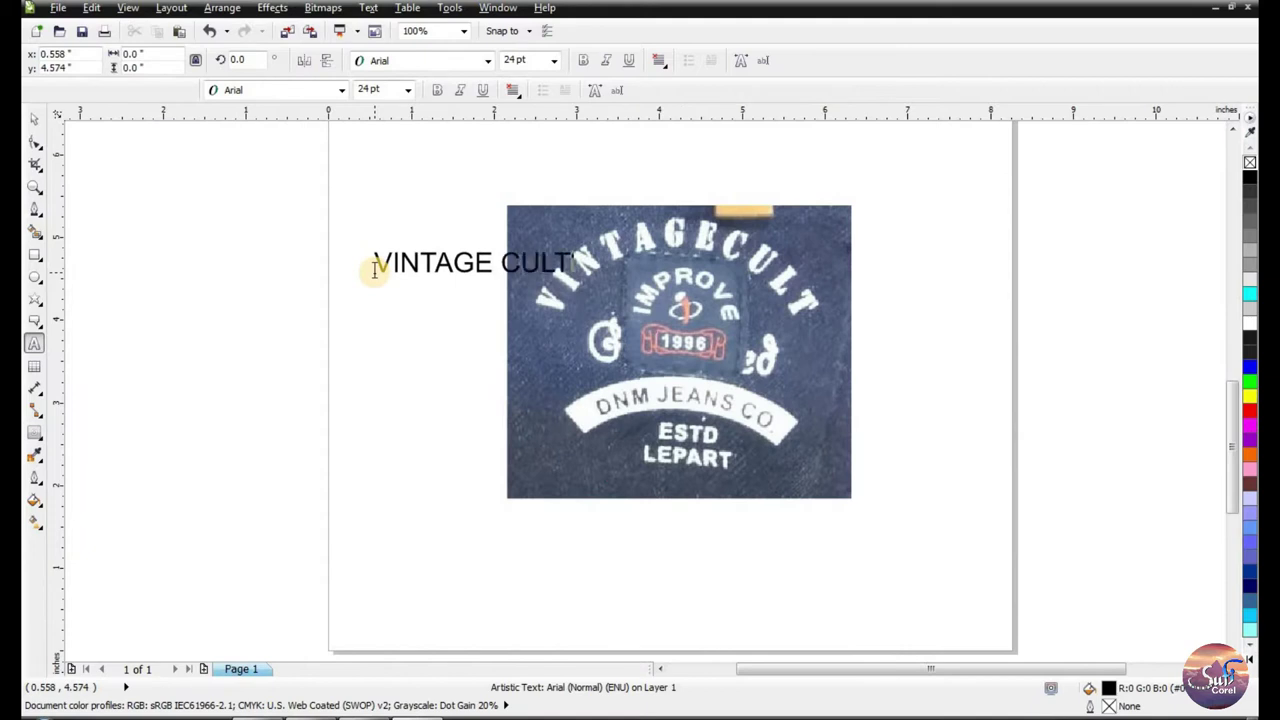
Set the font of the VINTAGE CULT text to Army
click(32, 121)
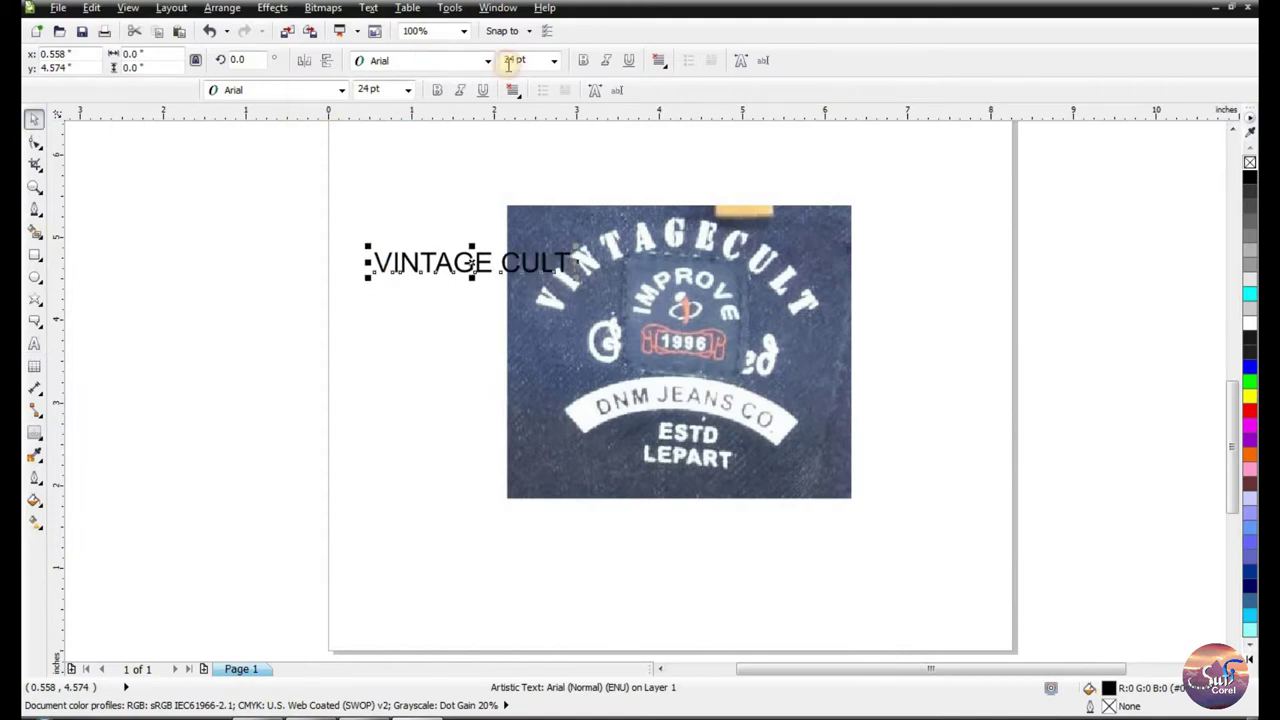
click(437, 62)
click(400, 389)
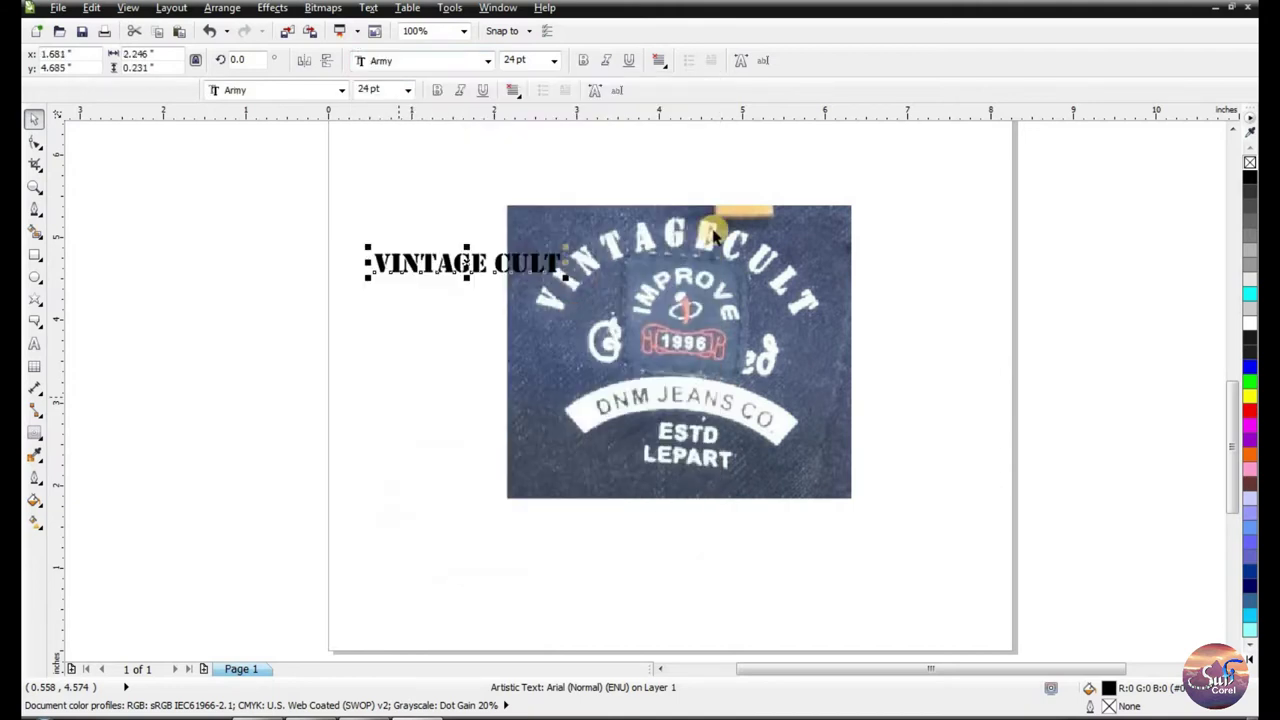
Enlarge the VINTAGE CULT text to about 37.8 pt with wider letter spacing and place it above the reference image
drag(567, 277, 515, 296)
click(32, 139)
click(33, 141)
drag(655, 292, 718, 293)
click(33, 118)
drag(609, 266, 623, 150)
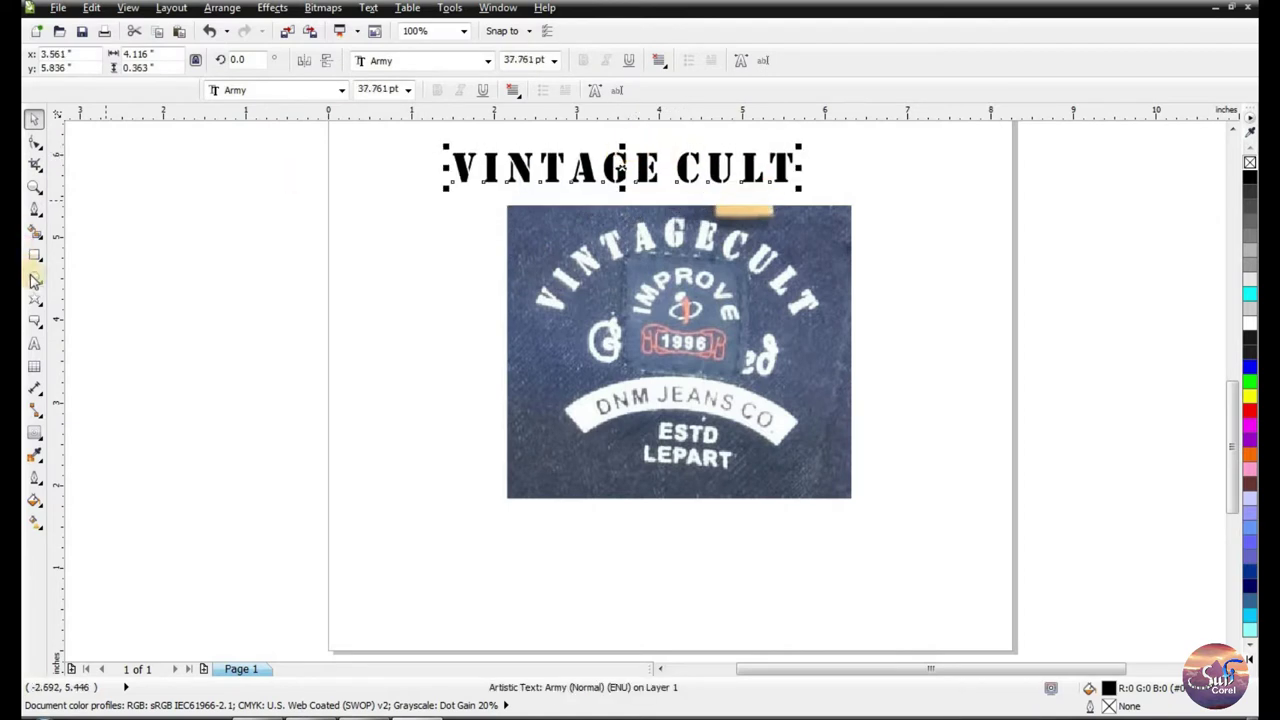
Draw an unfilled ellipse about 2.8 × 2 in and place it under the arched VINTAGE CULT lettering of the reference image
click(34, 278)
drag(565, 274, 798, 421)
click(34, 118)
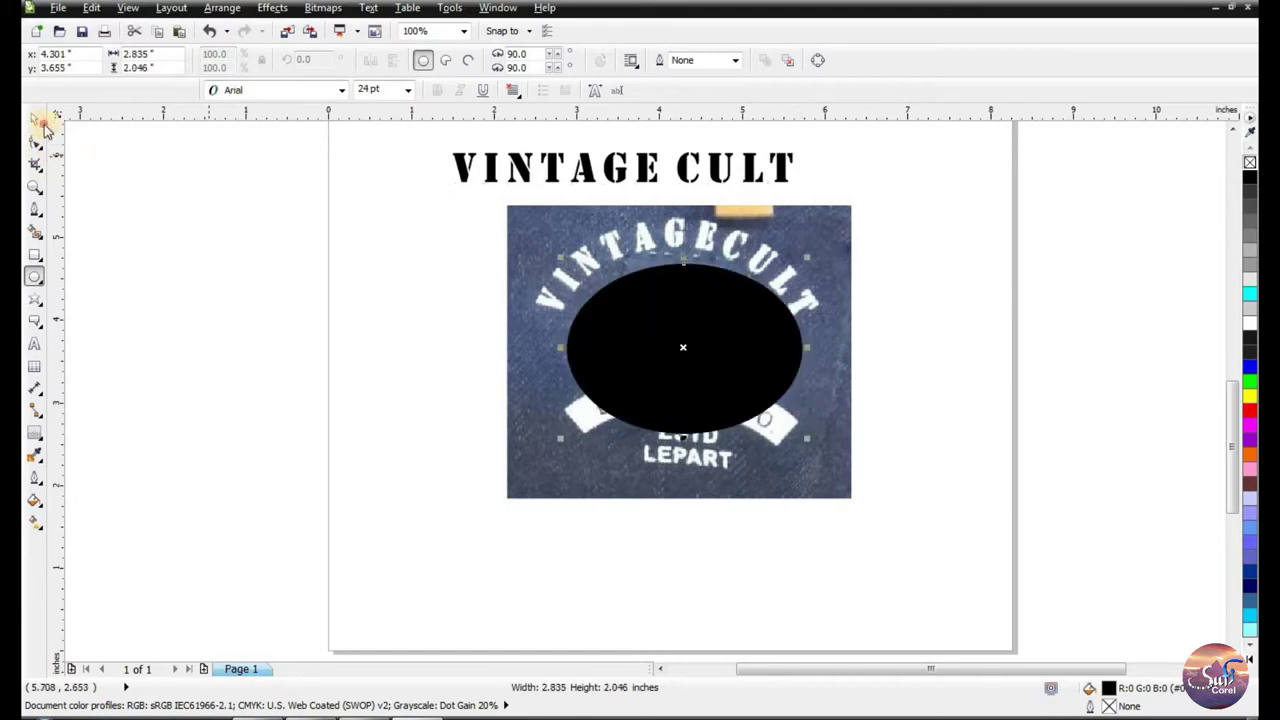
click(1250, 163)
drag(752, 278, 744, 265)
Fit the VINTAGE CULT text to the ellipse as its path
shift+click(585, 163)
click(368, 7)
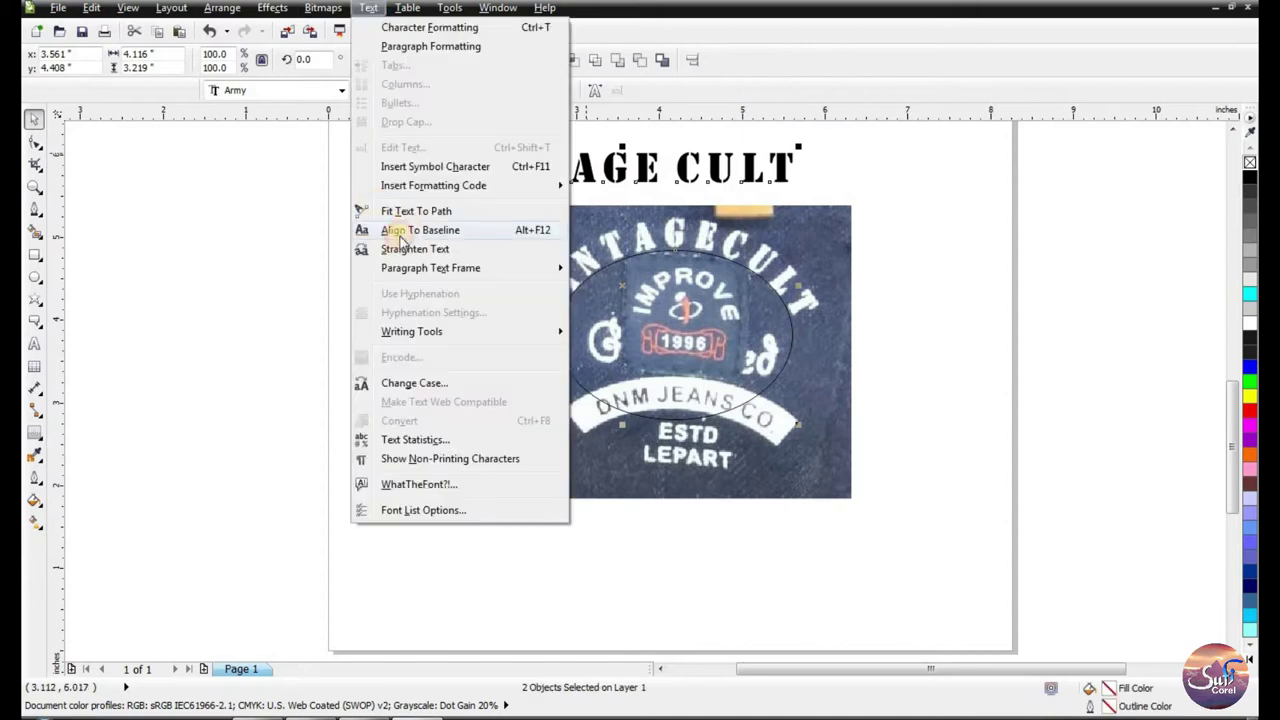
click(405, 209)
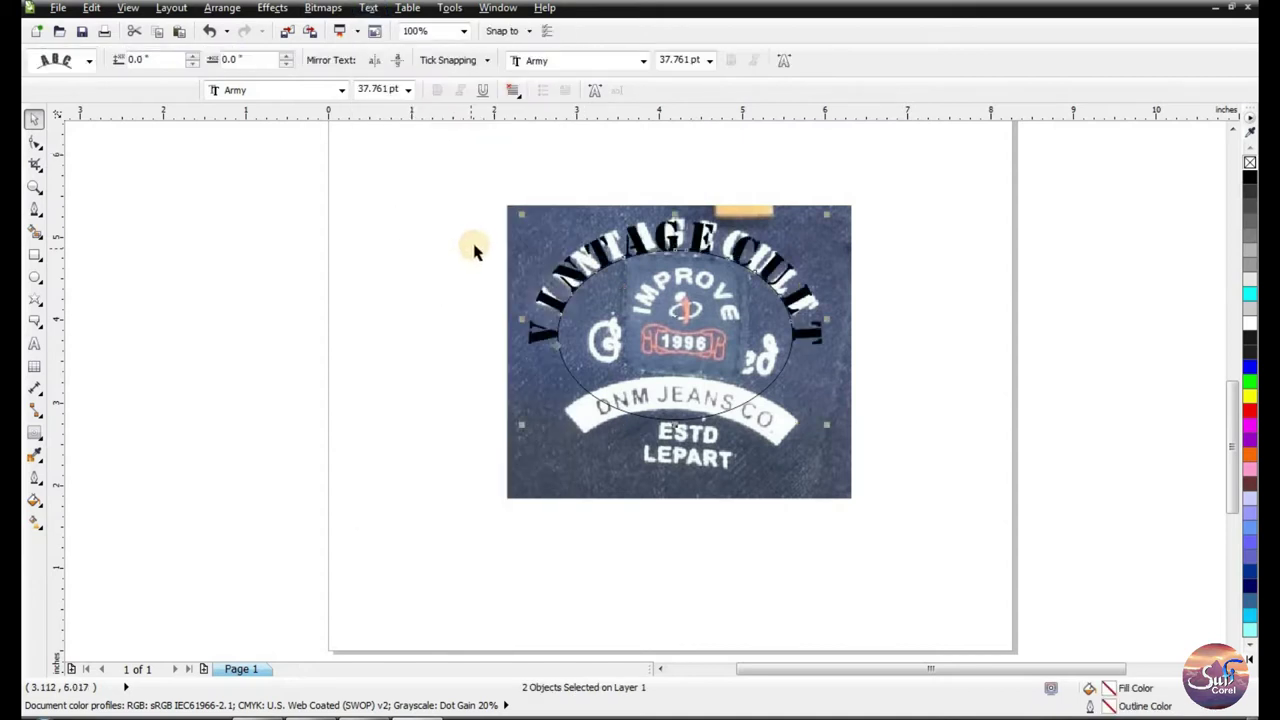
Reduce the curved VINTAGE CULT text to about 34.8 pt
click(35, 344)
triple_click(666, 234)
key(ctrl+KP_2)
key(ctrl+KP_2)
key(ctrl+KP_2)
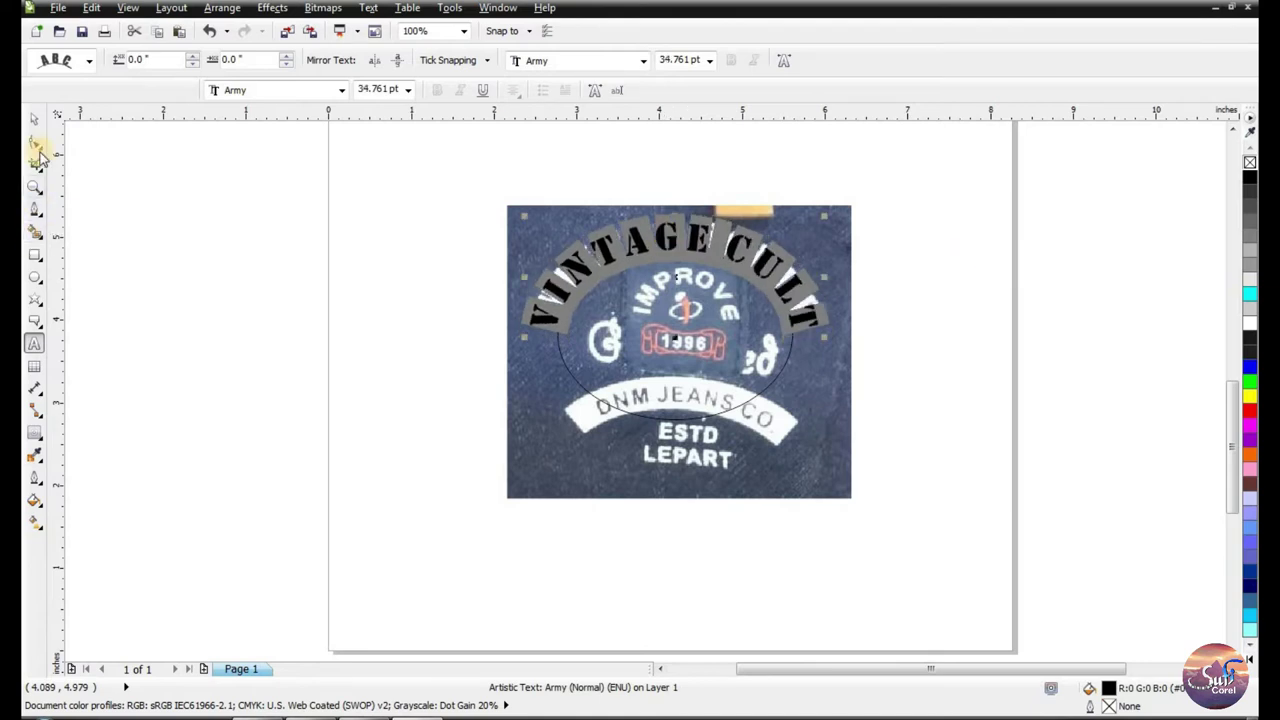
Adjust the curved text's letter spacing with the Shape tool so its ends match the reference lettering
click(35, 143)
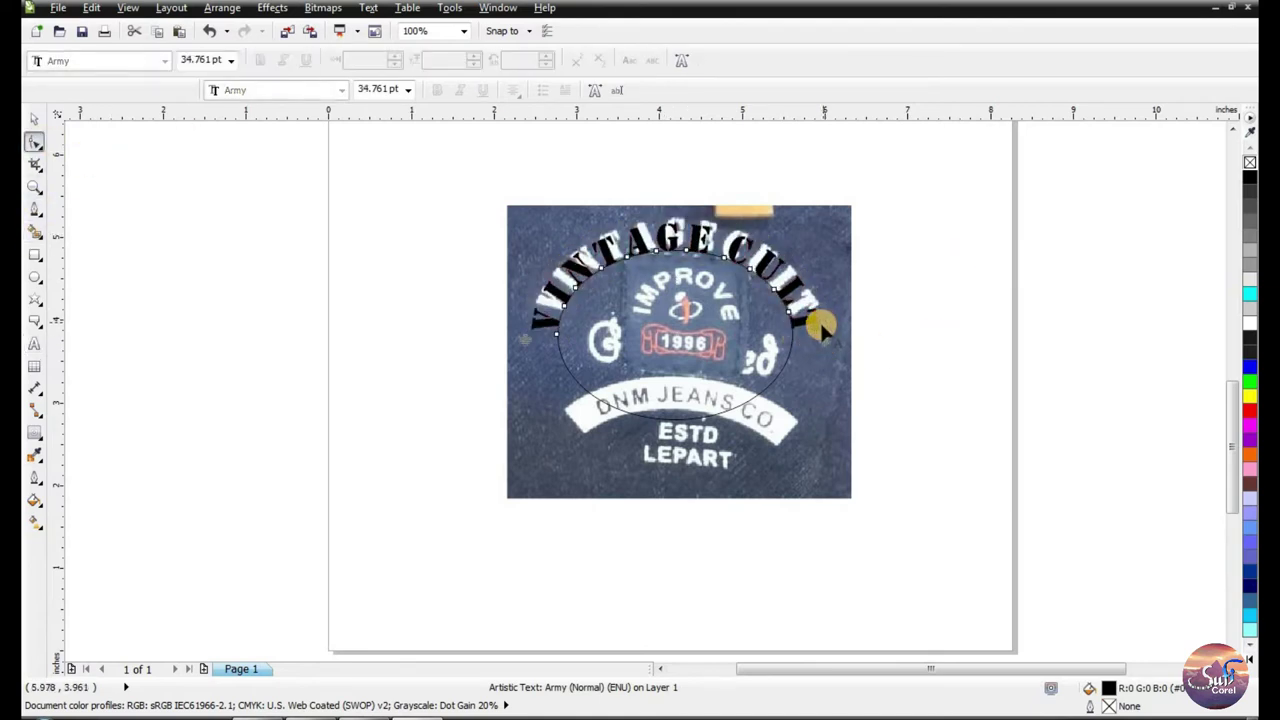
drag(817, 312, 791, 343)
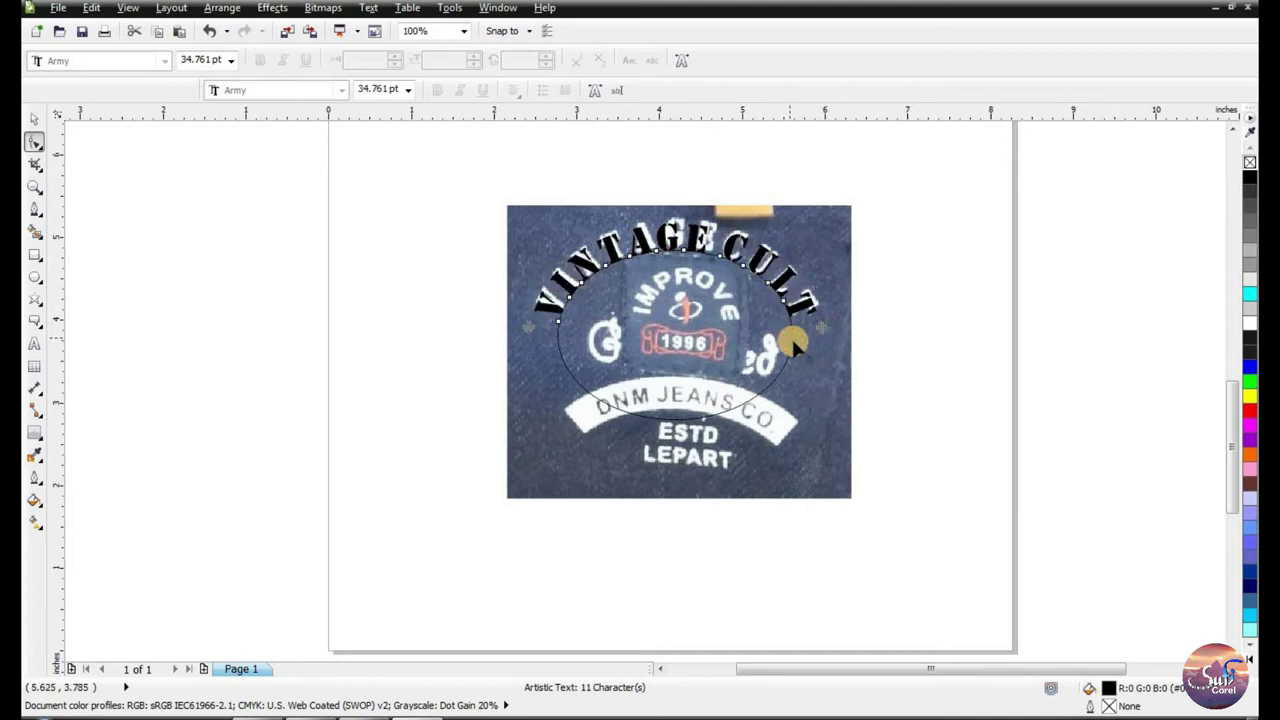
click(34, 118)
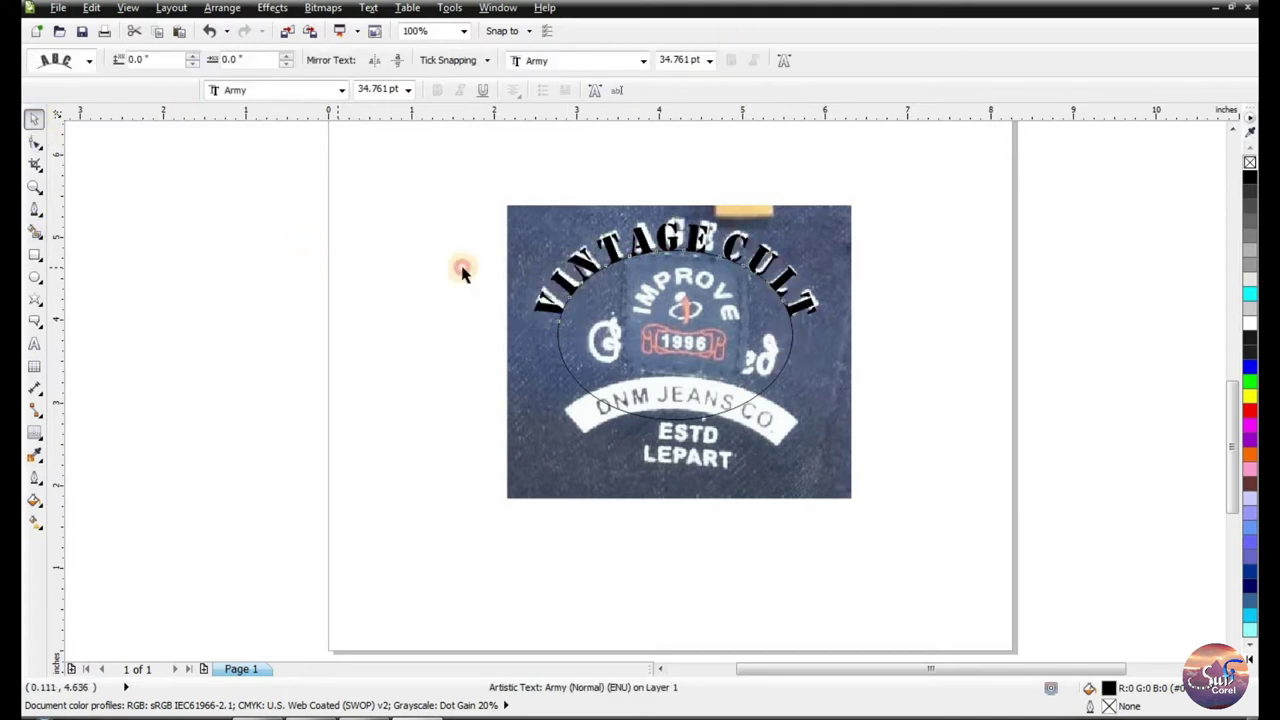
click(338, 272)
Break the curved VINTAGE CULT text apart from its path and delete the ellipse
click(607, 243)
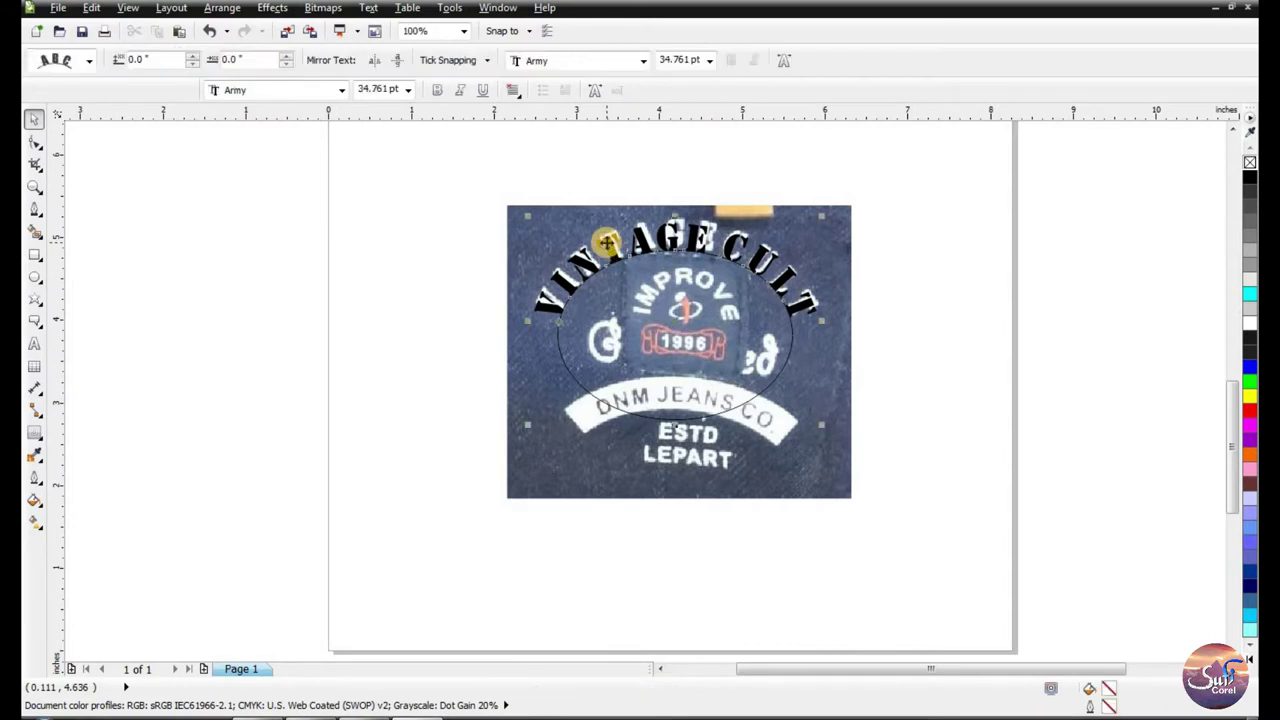
key(ctrl+k)
click(443, 293)
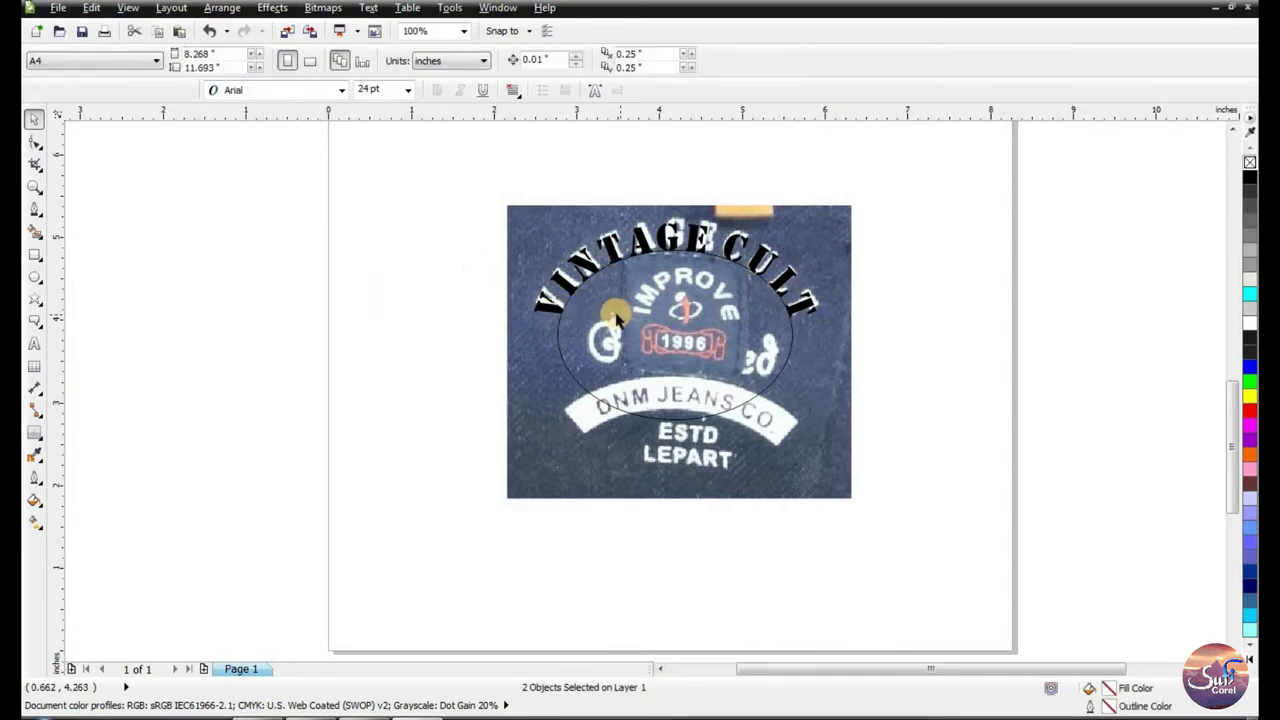
click(660, 224)
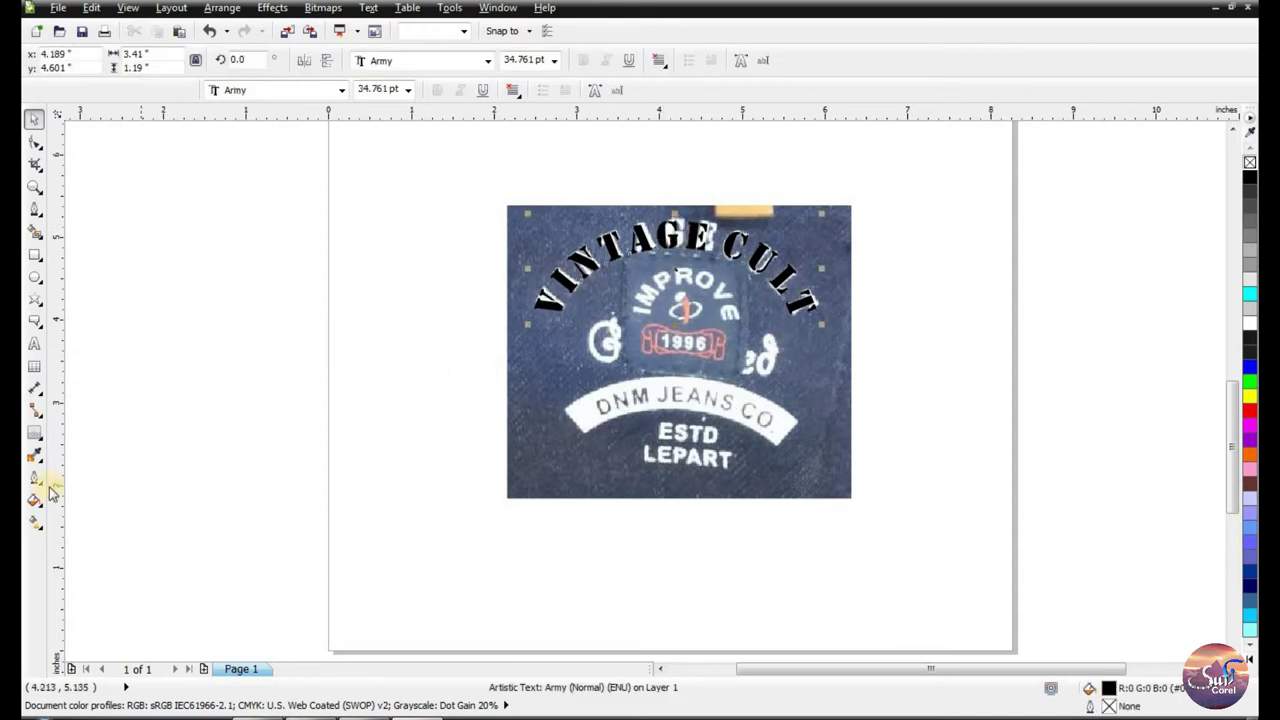
Add a two-line artistic text reading ESTD and LEPART in the empty area beside the page
click(34, 343)
click(140, 312)
text(EST)
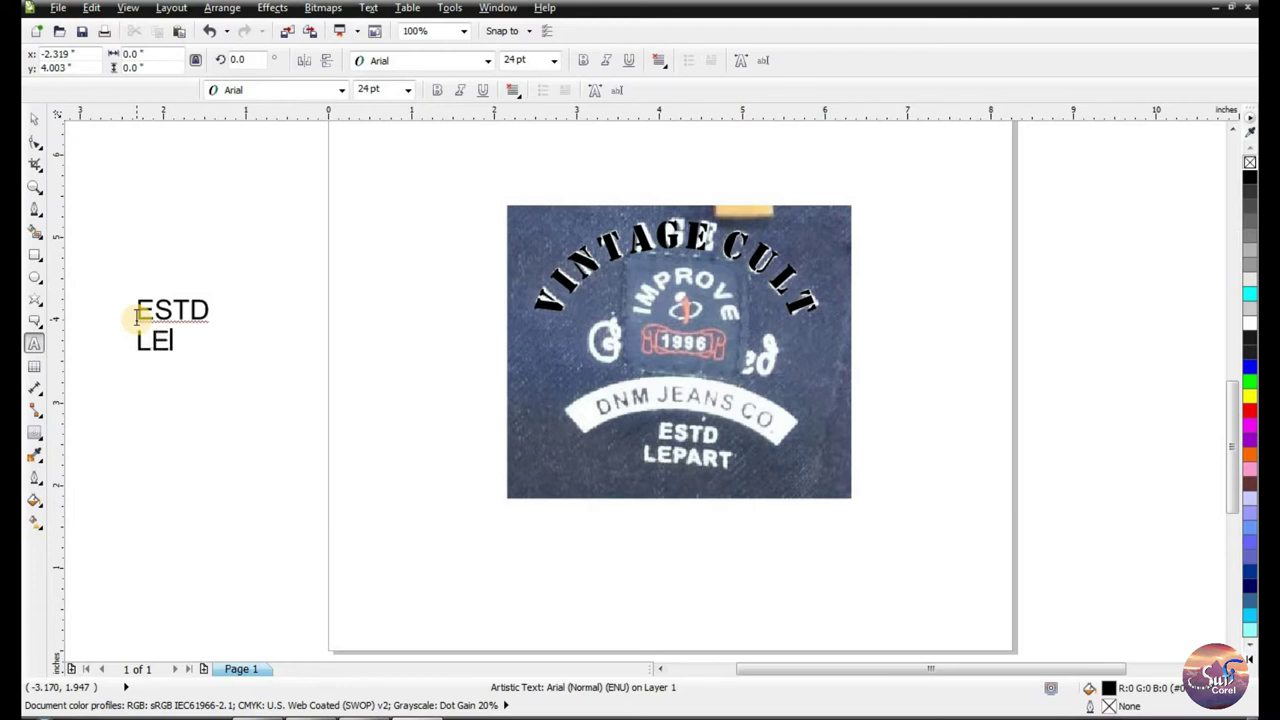
text(D LEPARY)
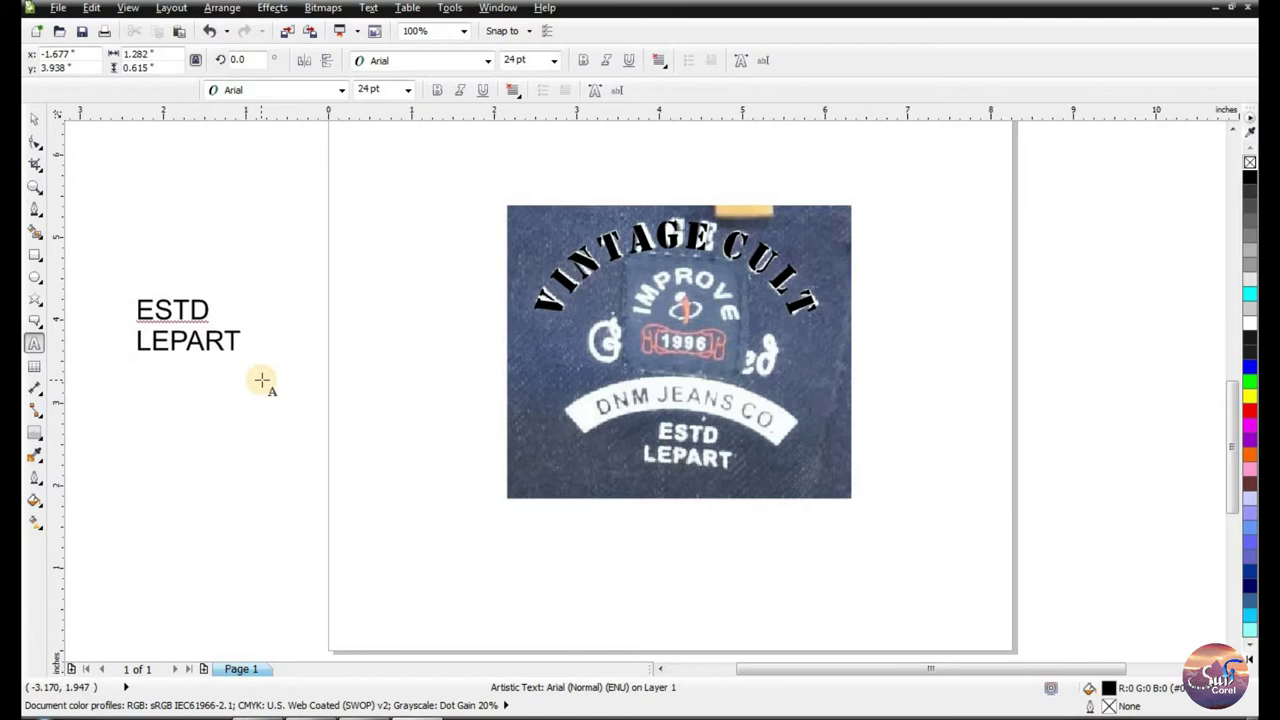
Centre and bold the ESTD LEPART text, then fit it over the matching reference lettering at about 21.5 pt
key(ctrl+a)
key(ctrl+e)
click(32, 120)
click(583, 60)
drag(225, 342, 740, 472)
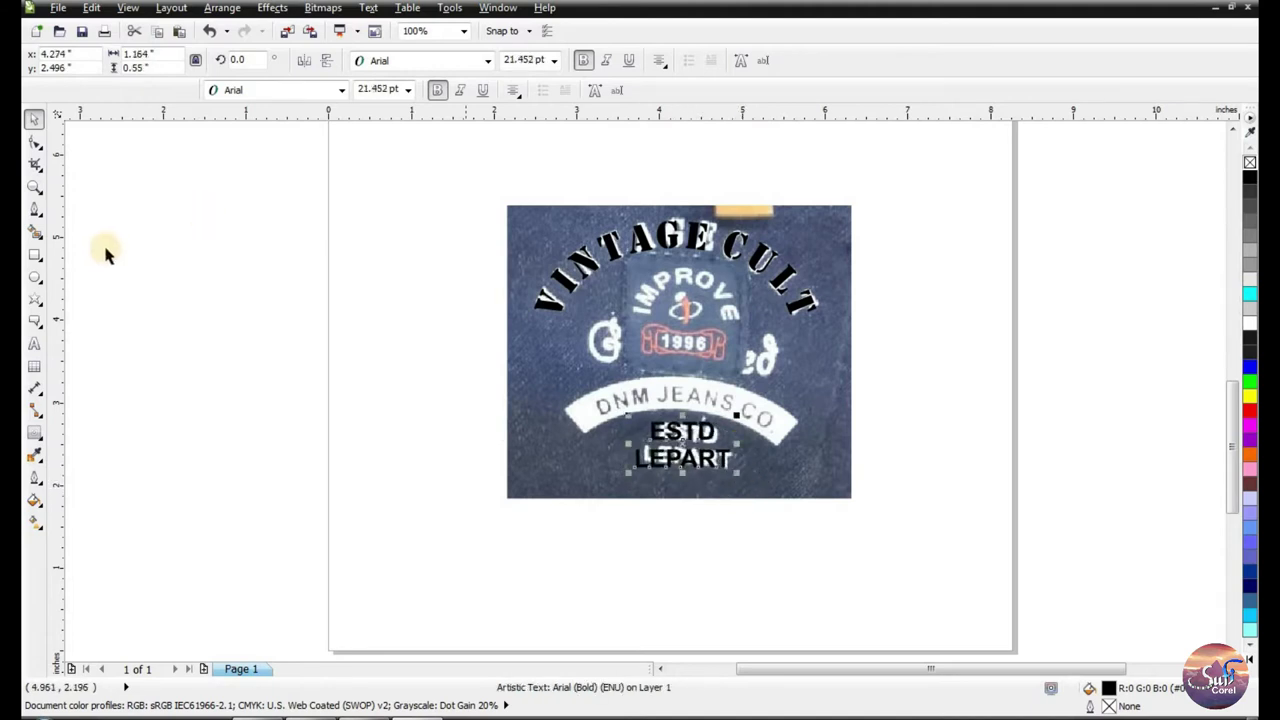
Draw an unfilled ellipse about 2.5 × 2.1 in starting at the upper edge of the DNM JEANS CO. banner
click(34, 209)
click(34, 187)
drag(480, 334, 880, 490)
click(34, 277)
drag(289, 222, 797, 651)
click(1249, 162)
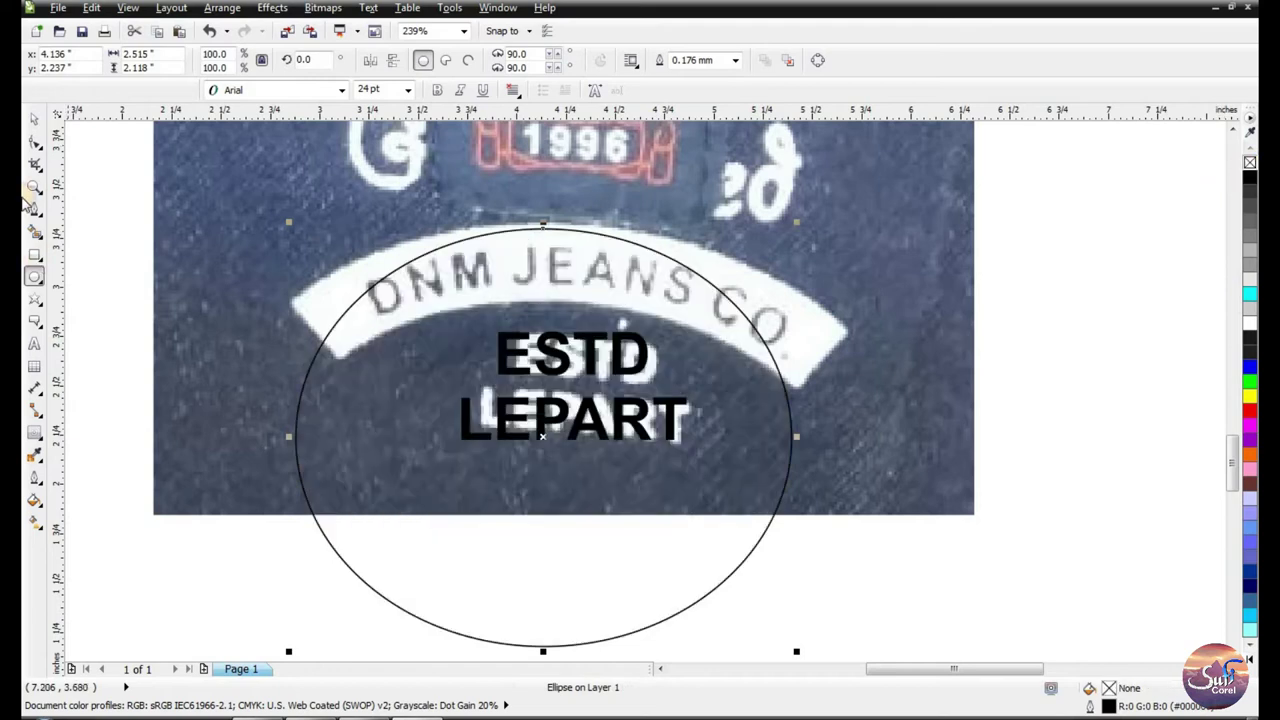
Reposition the ellipse and widen it to about 3.37 in so it follows the banner's upper edge
click(34, 120)
drag(531, 297, 492, 273)
drag(766, 416, 886, 466)
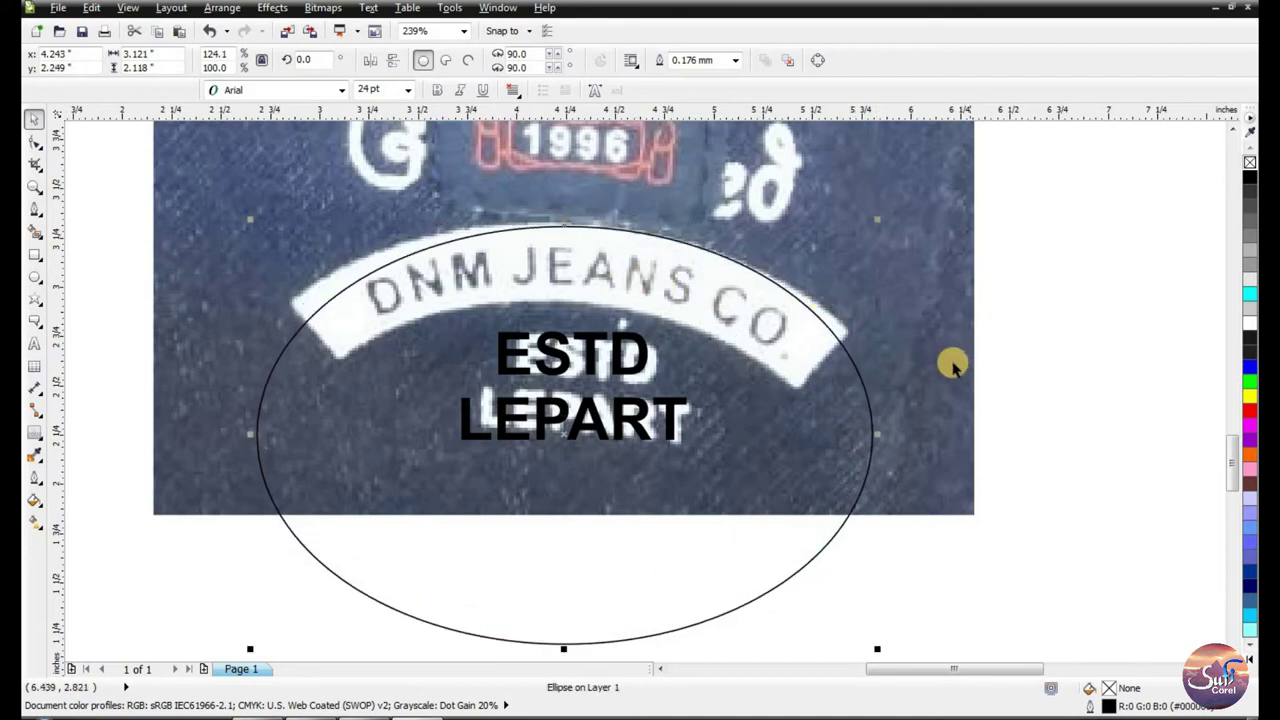
drag(877, 434, 902, 434)
drag(594, 273, 580, 343)
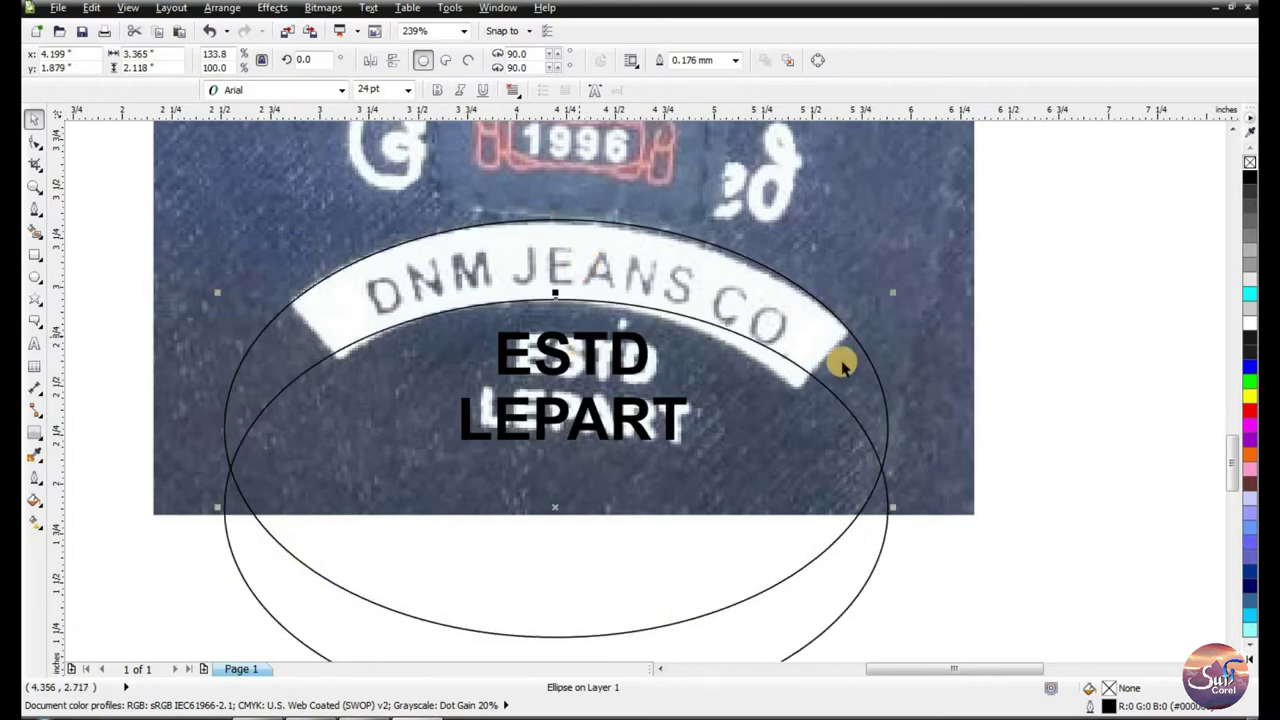
key(ctrl+z)
click(775, 337)
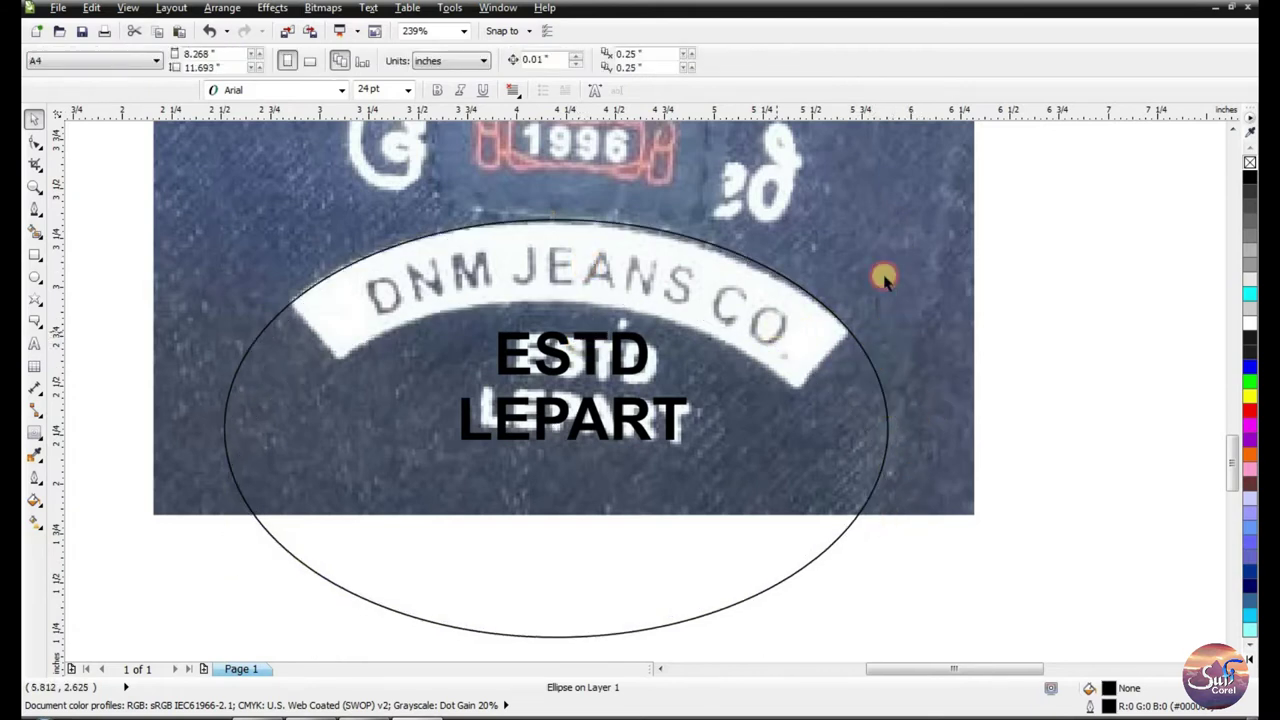
Make a smaller copy of the ellipse, about 2.53 × 1.47 in, and fit it to the banner's lower edge
key(Tab)
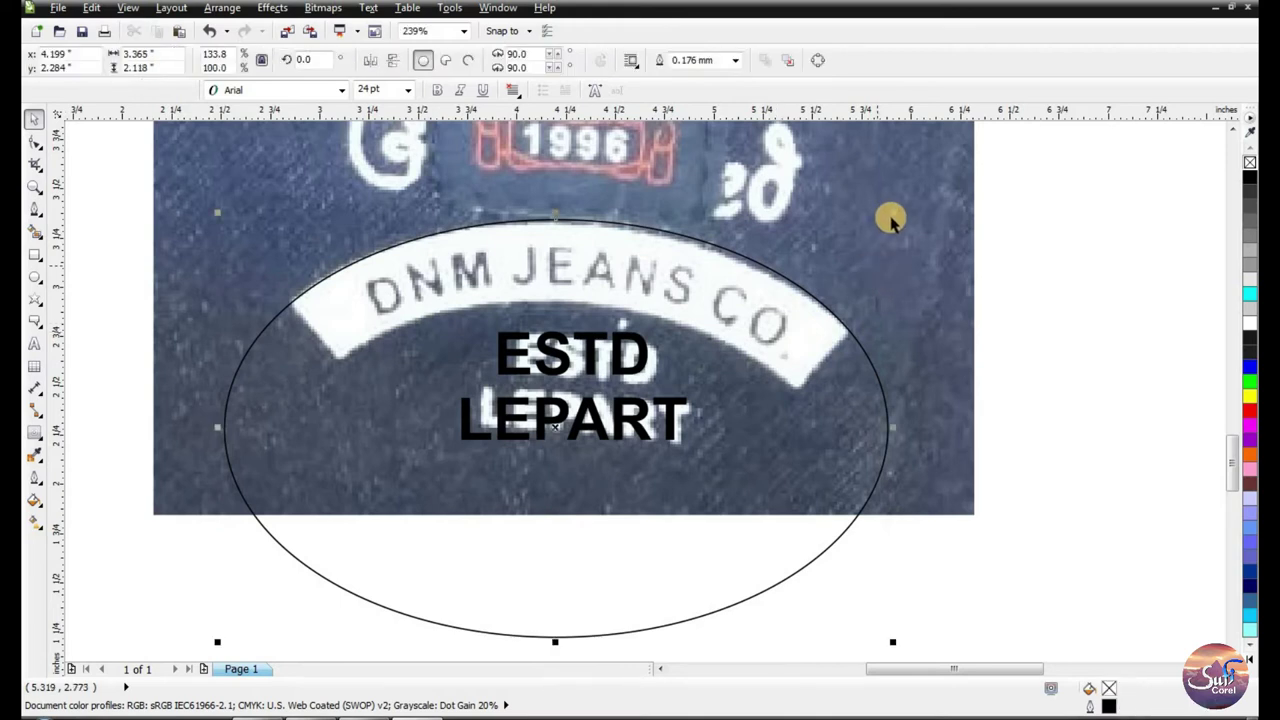
drag(894, 213, 871, 277)
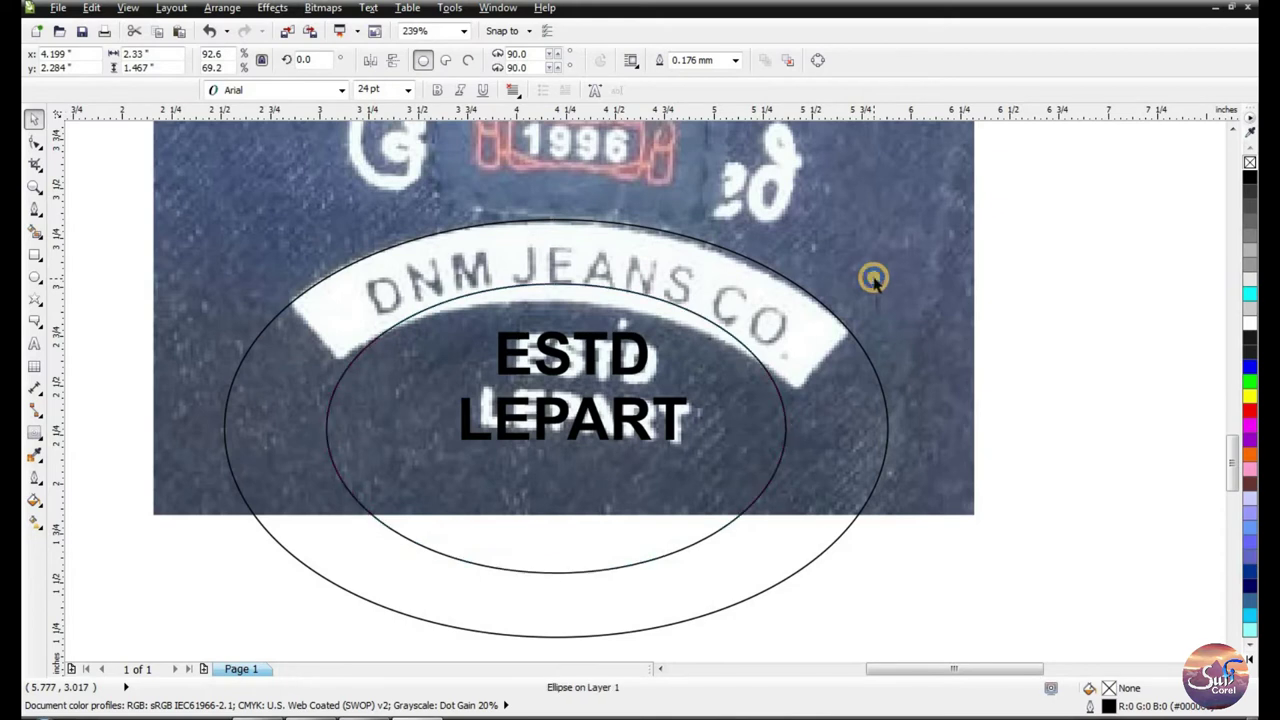
drag(791, 428, 814, 432)
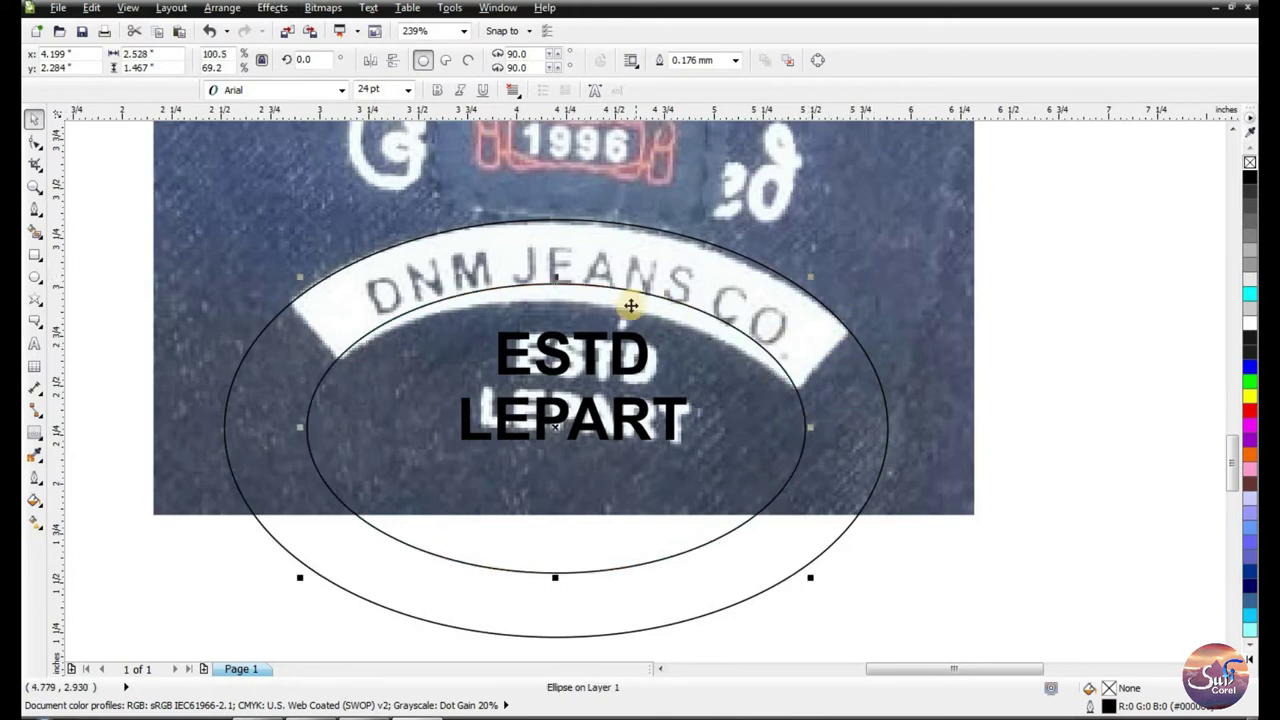
drag(631, 305, 631, 313)
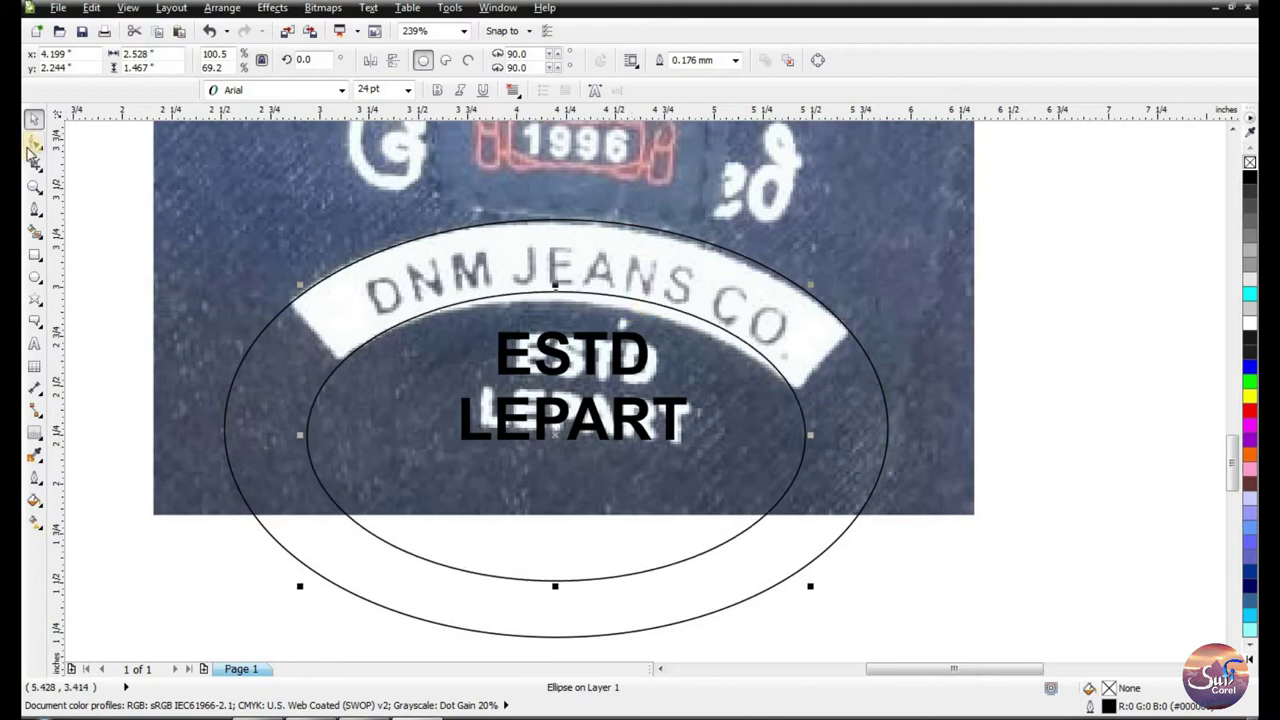
Draw a slanted line along the left end of the banner with the Pen tool, crossing both ellipses
click(35, 209)
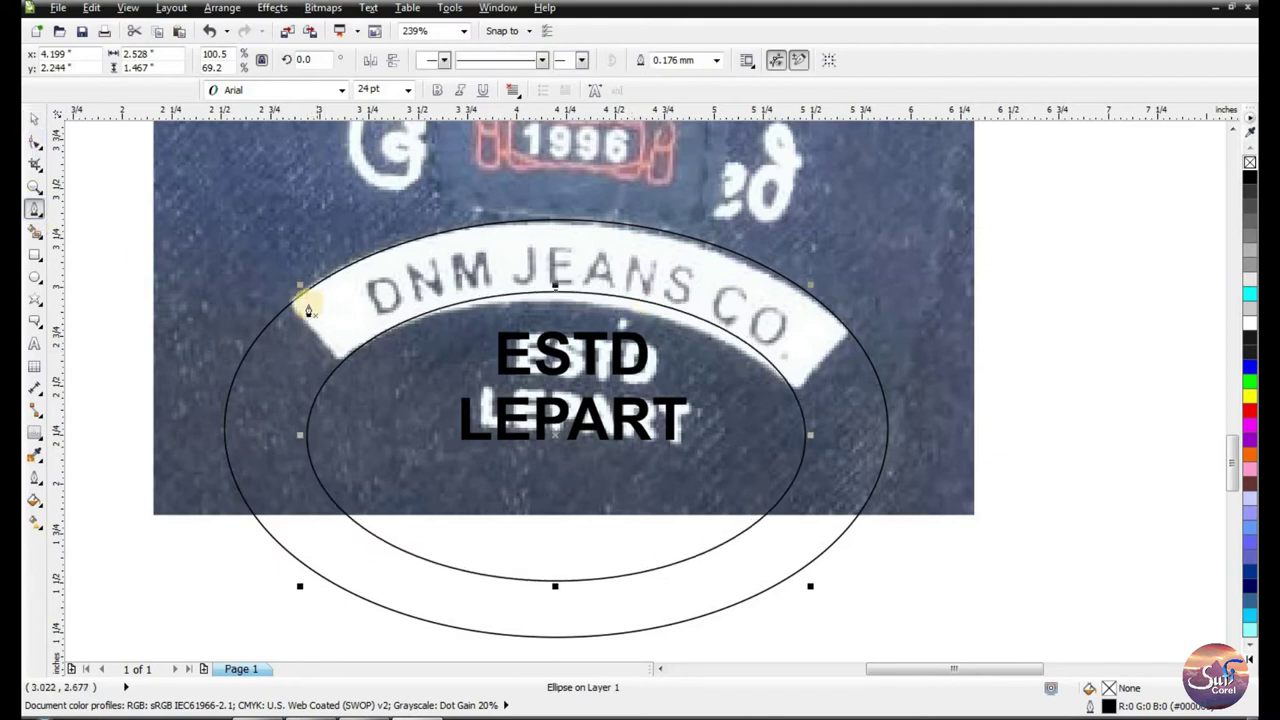
click(358, 383)
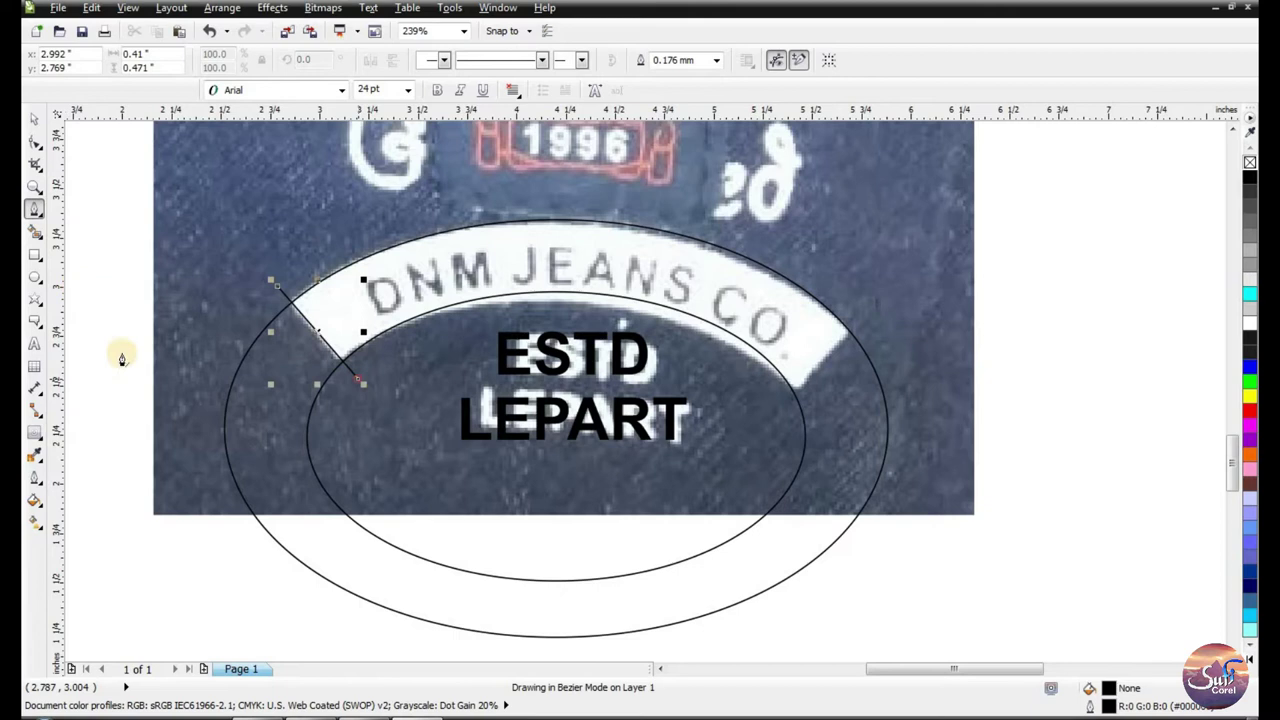
key(space)
Copy the slanted line to the banner's right end, mirror it horizontally and align it with the banner's edge
drag(321, 331, 823, 334)
click(366, 60)
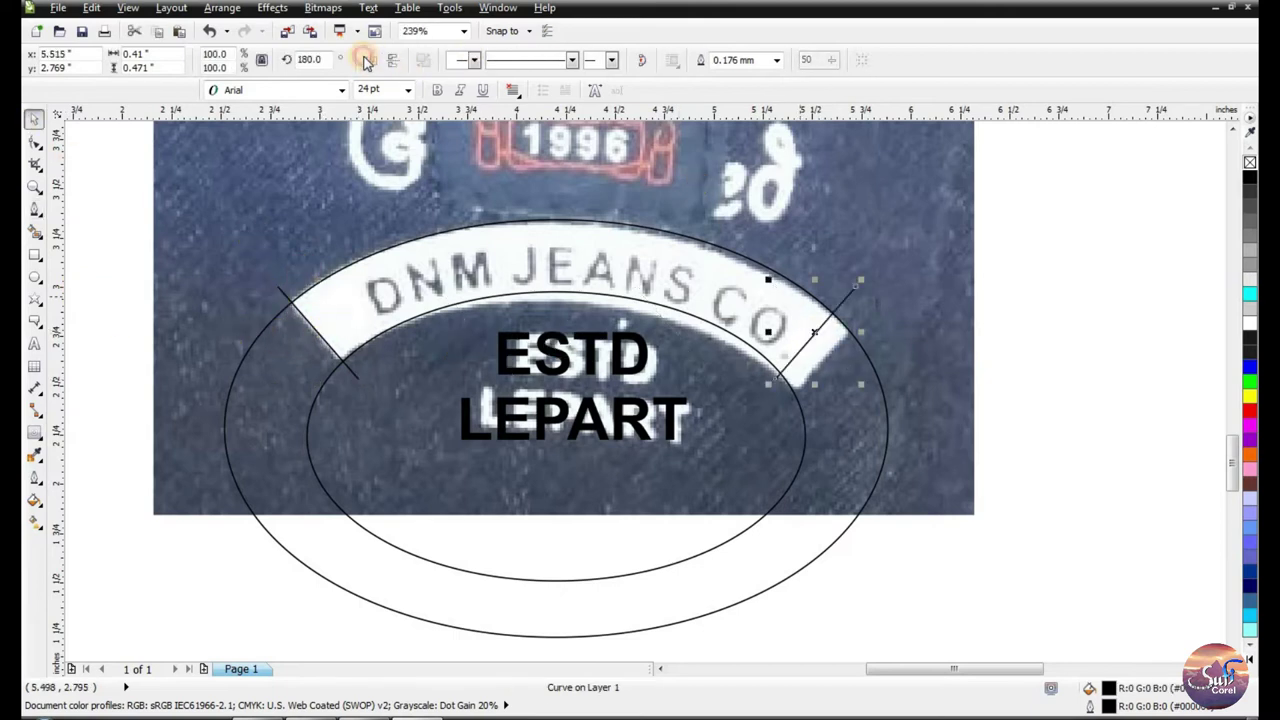
drag(814, 337, 819, 341)
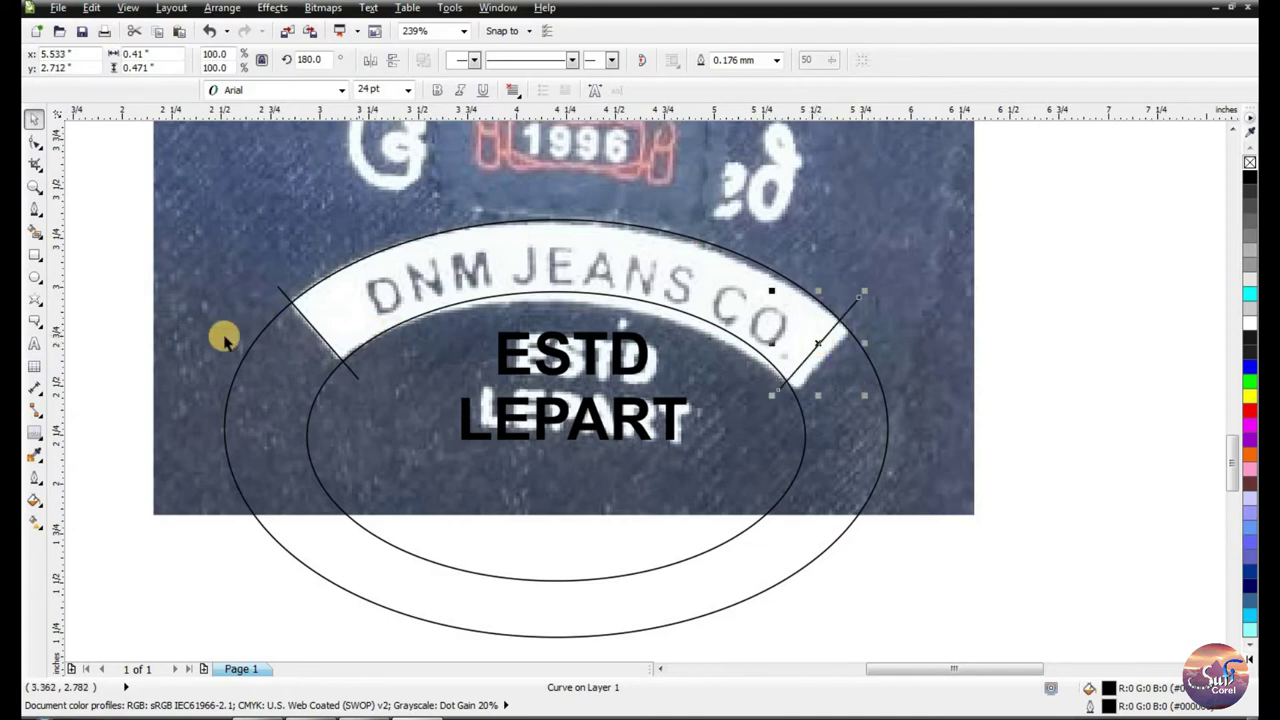
Add an artistic text reading "DNM JEANS CO." beside the banner
click(35, 236)
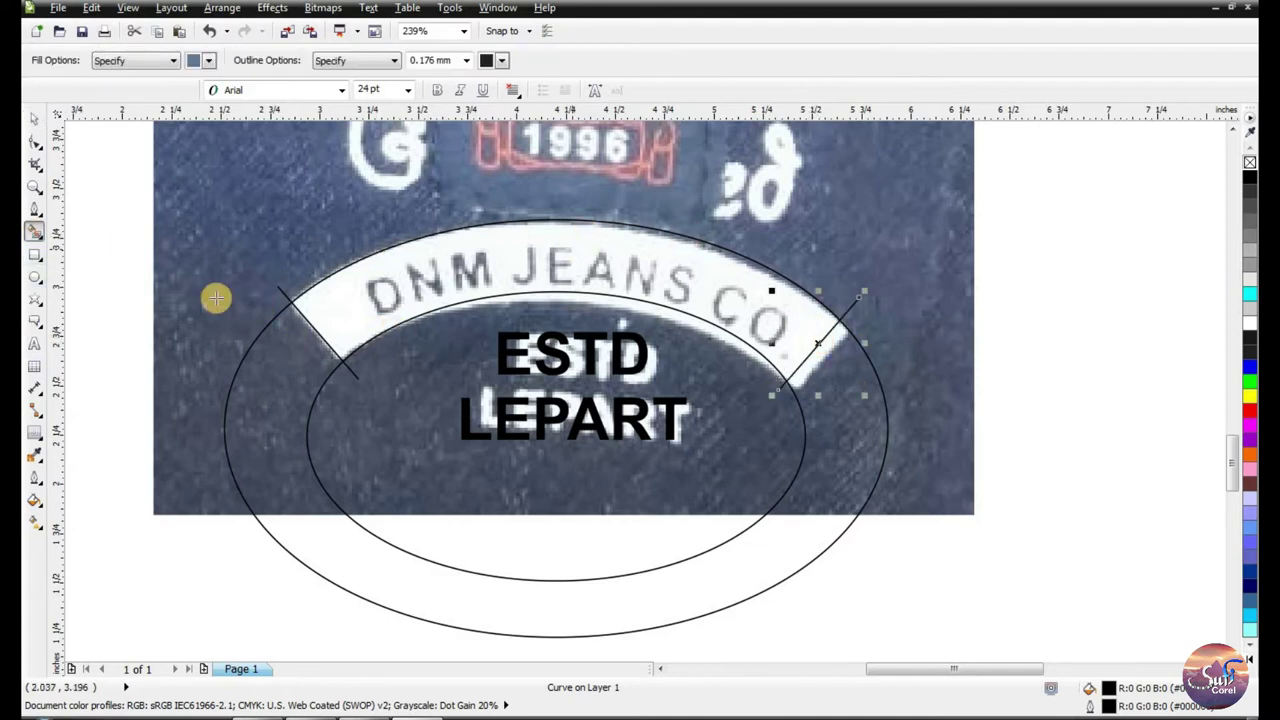
click(35, 343)
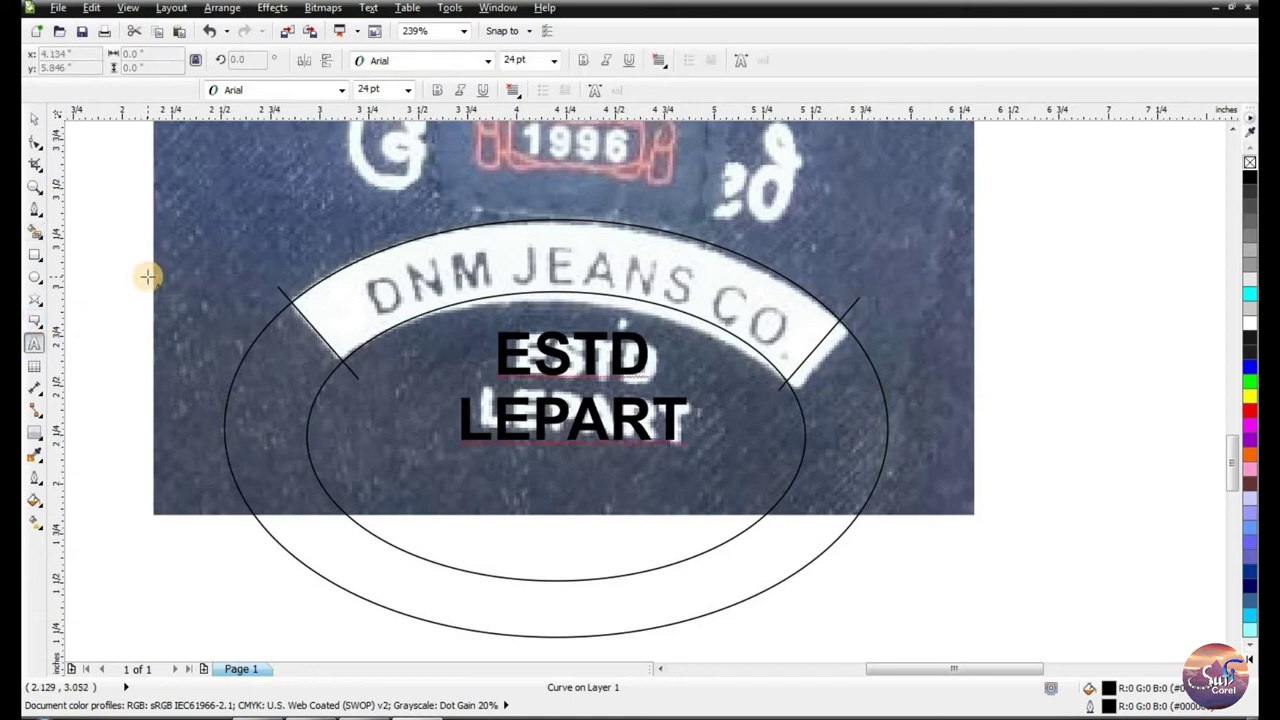
click(147, 277)
text(DNM)
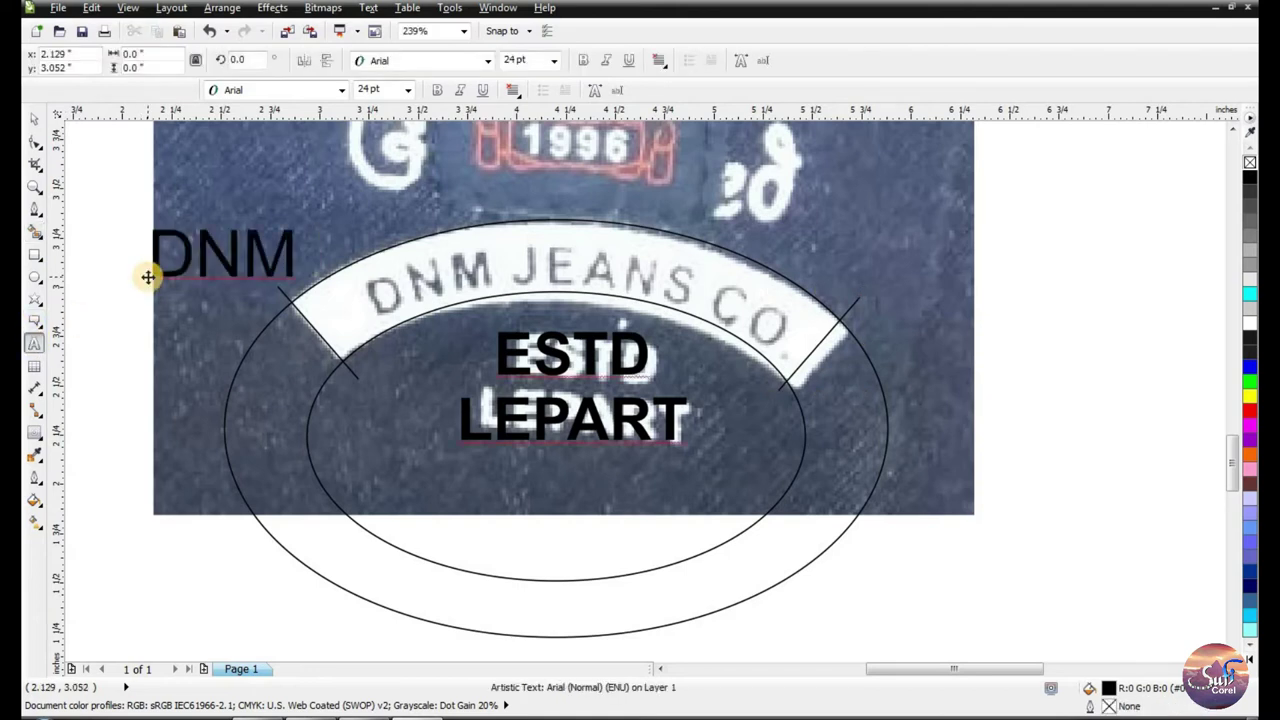
text( JEANS CO.)
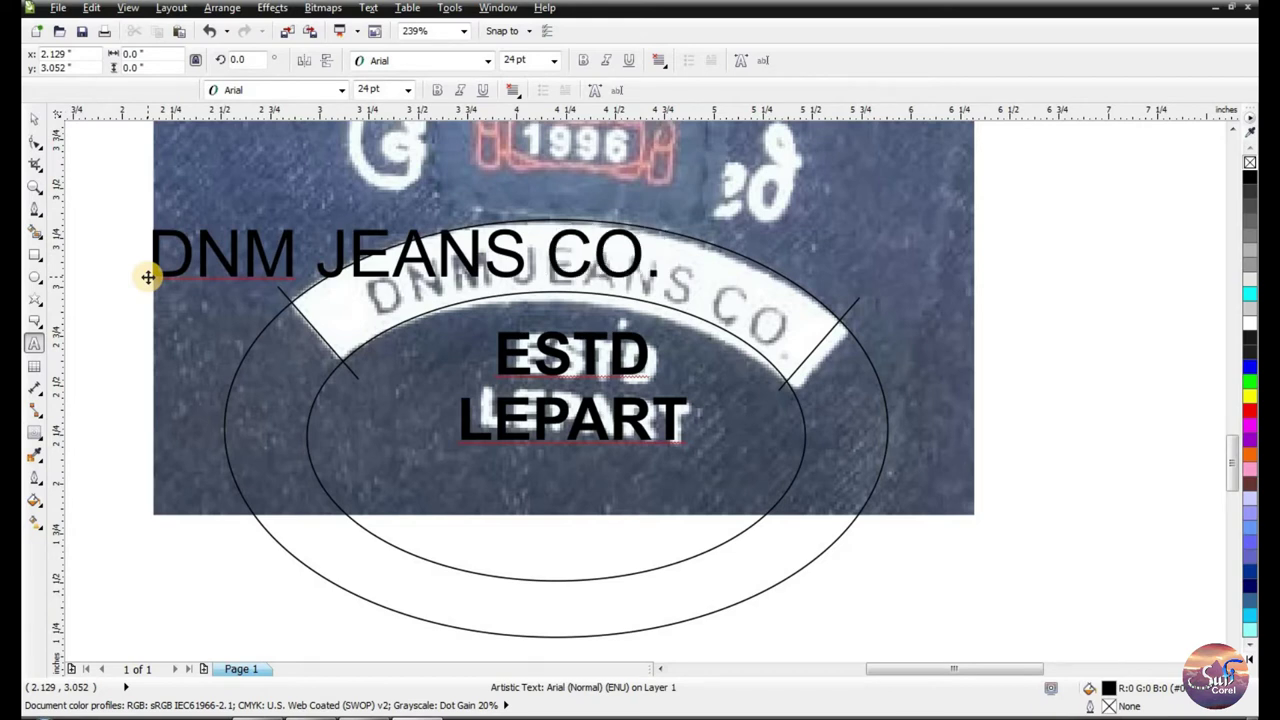
Make the DNM JEANS CO. text bold and set its size to 20 pt
click(35, 116)
click(576, 61)
click(513, 62)
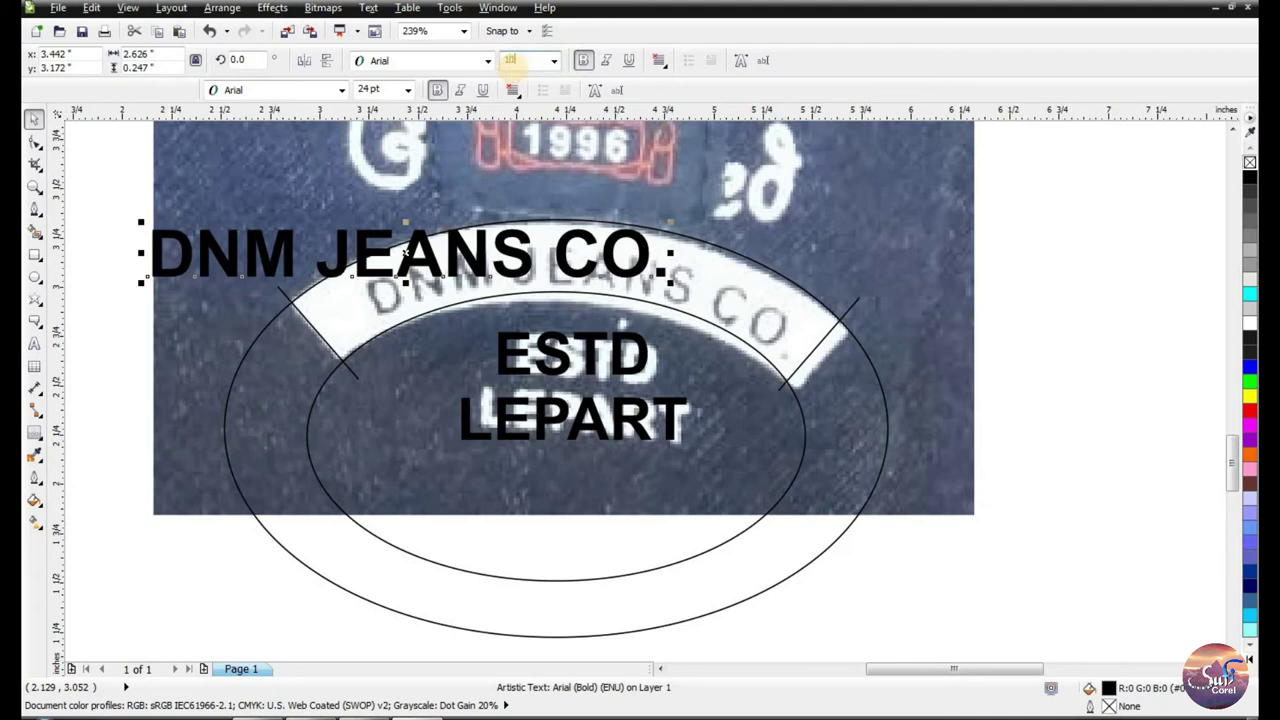
key(Return)
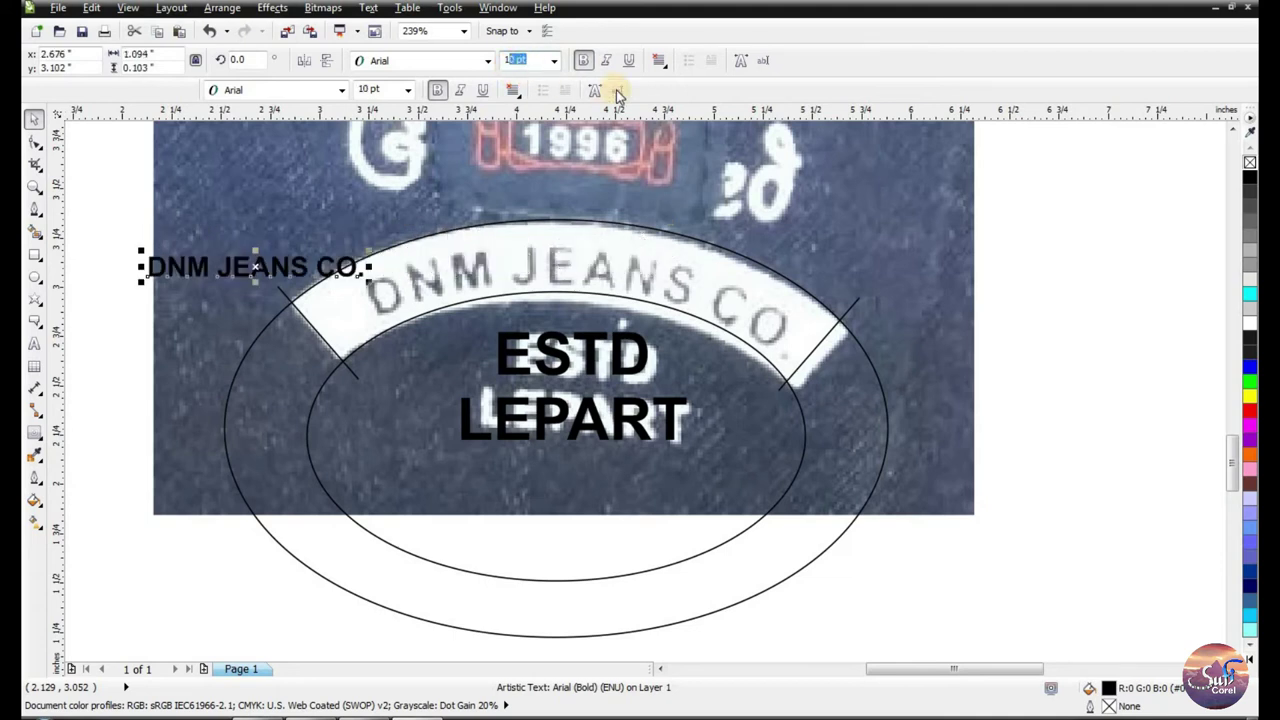
key(Return)
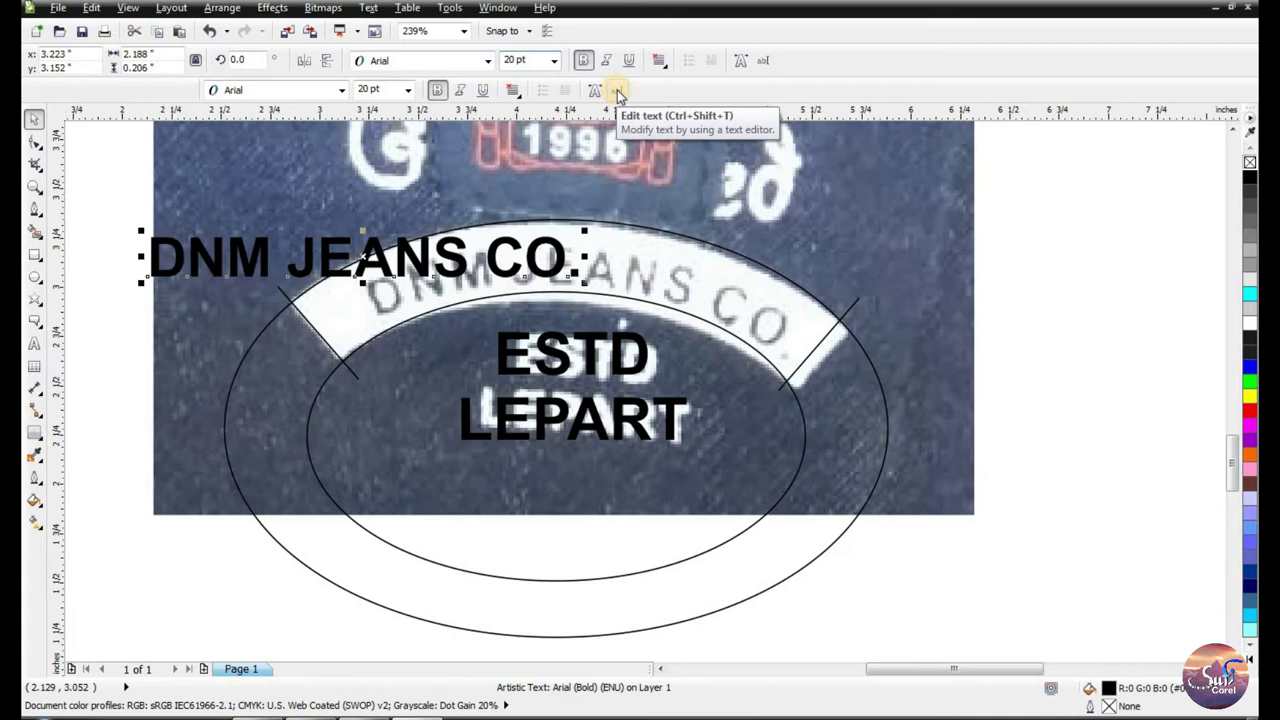
Fit the DNM JEANS CO. text to the outer ellipse, offset -0.25" from the path so it follows the banner's curve
shift+click(631, 225)
click(376, 9)
click(376, 8)
click(414, 209)
click(335, 270)
drag(341, 266, 367, 316)
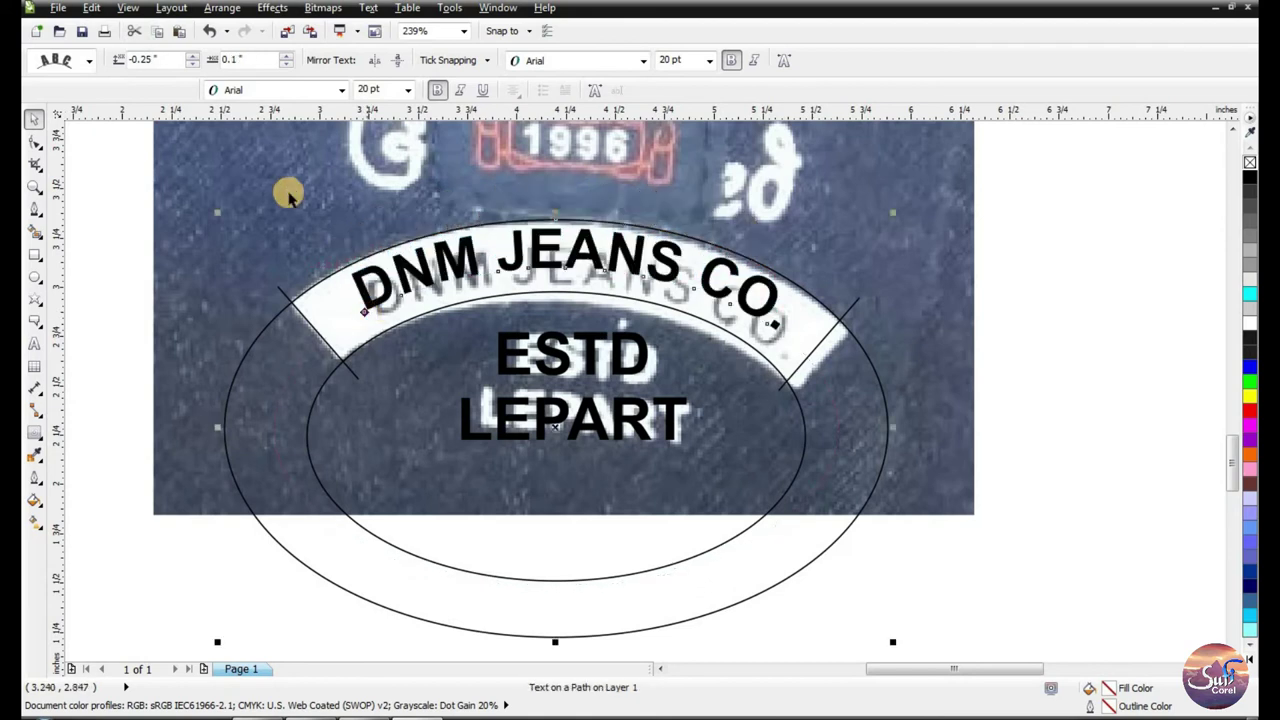
Break the curved DNM JEANS CO. text apart from its ellipse path and fill the lettering white
key(ctrl+k)
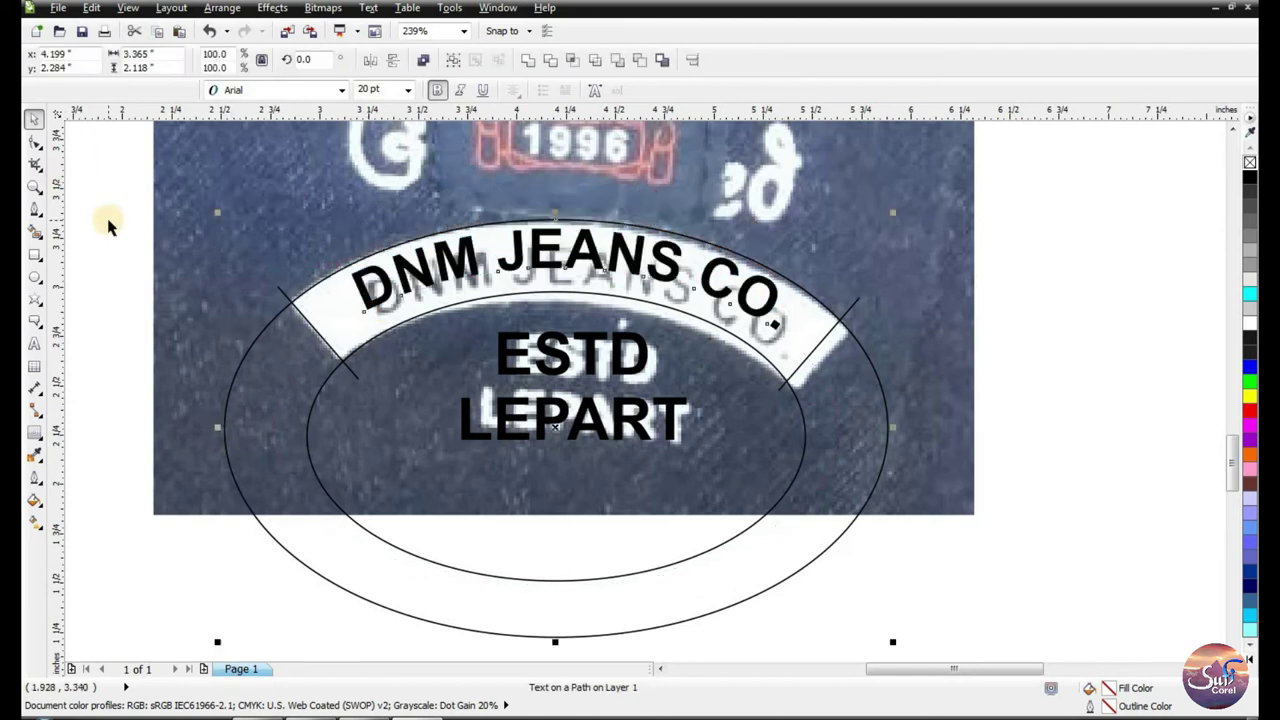
click(1000, 270)
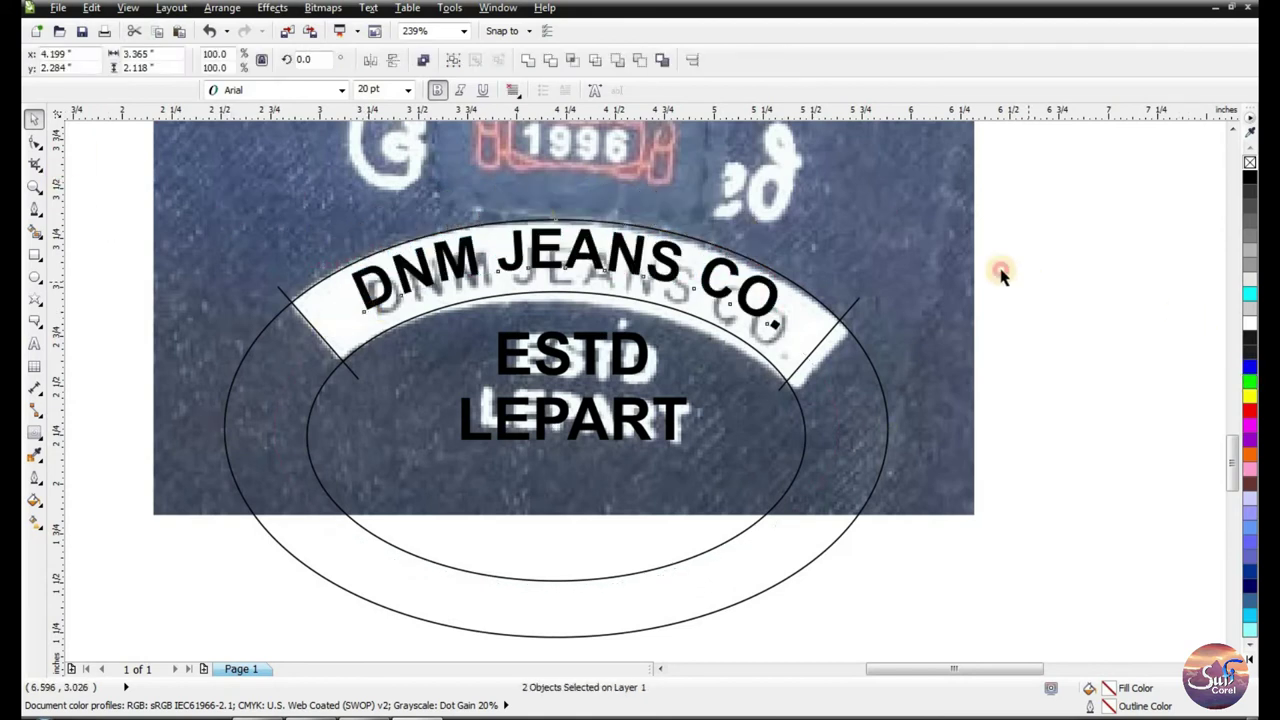
click(720, 298)
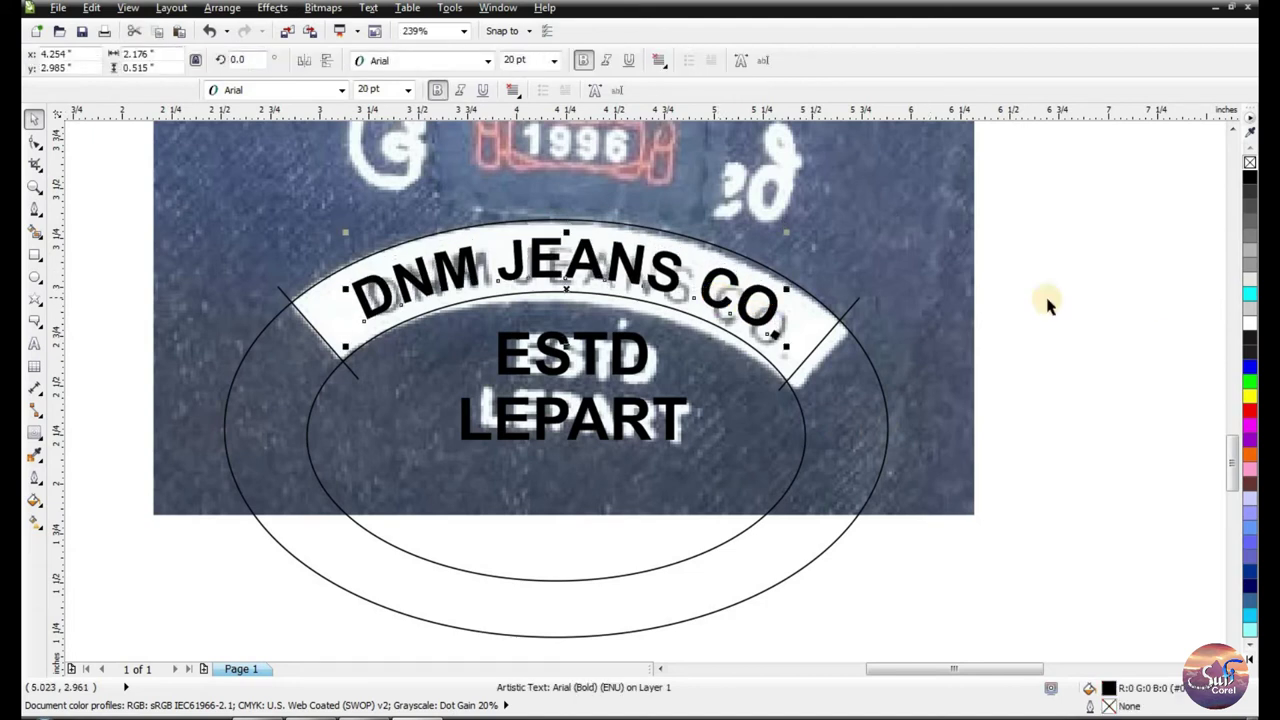
click(36, 231)
click(663, 245)
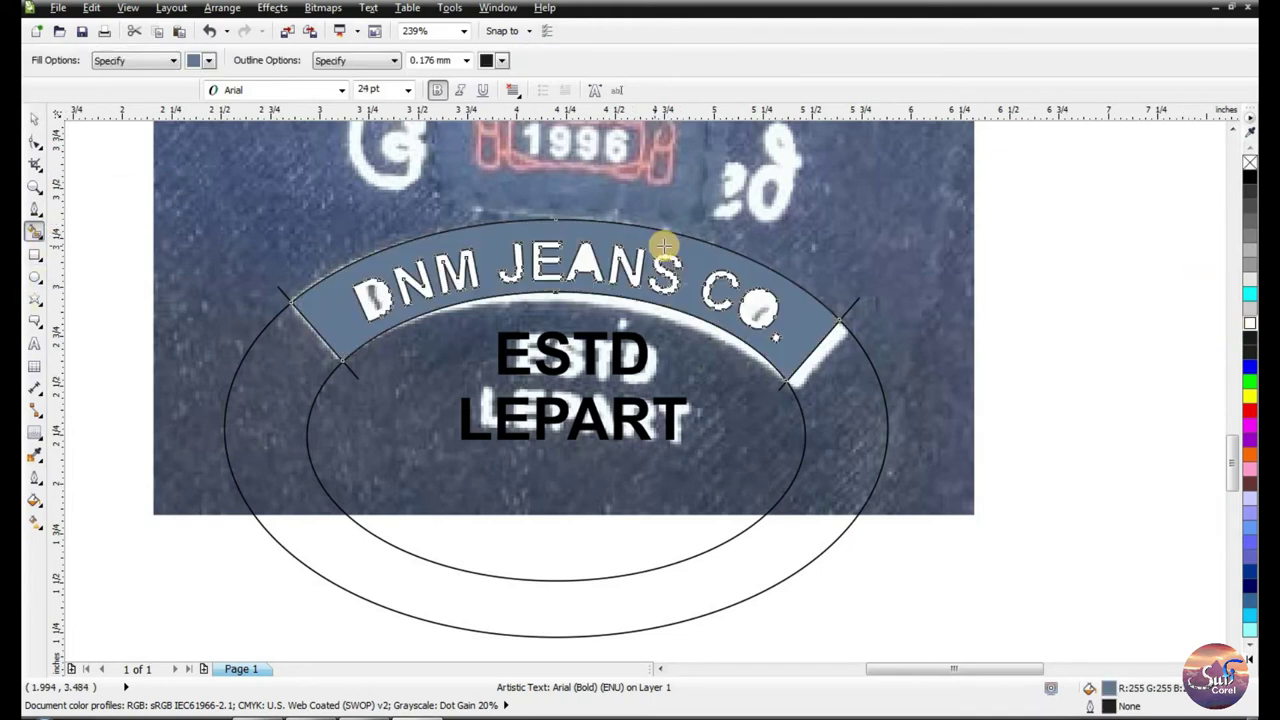
click(35, 118)
click(485, 271)
click(1064, 274)
Move the curved lettering below the banner and Smart Fill the banner area as a black shape without an outline
drag(596, 276, 572, 360)
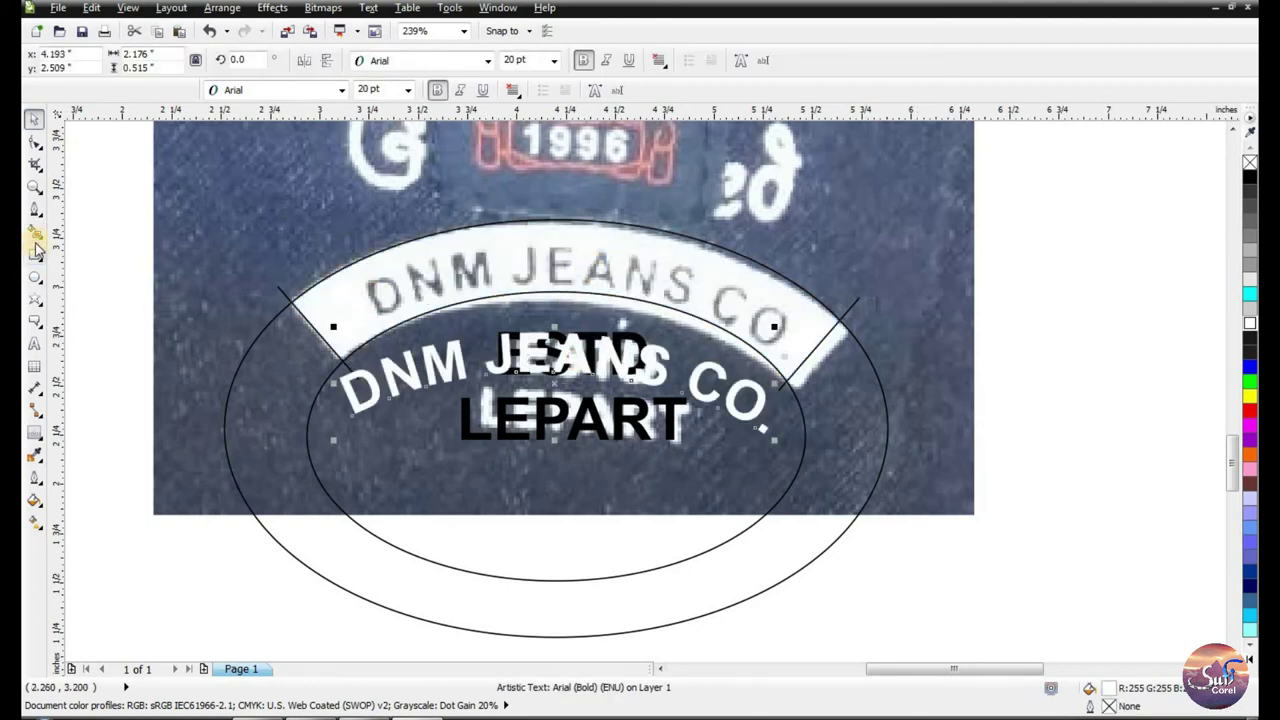
click(34, 232)
click(477, 237)
key(space)
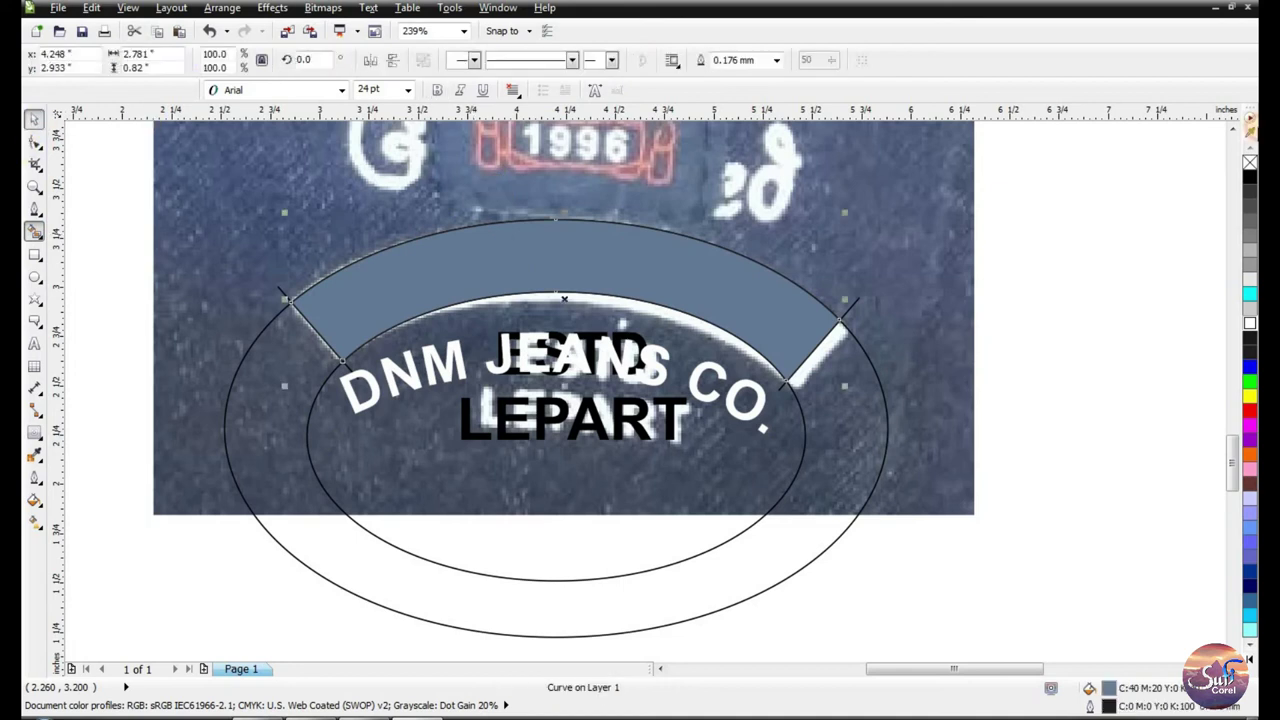
click(1249, 177)
Delete the two construction ellipses and the slanted lines at both ends of the black banner
click(887, 392)
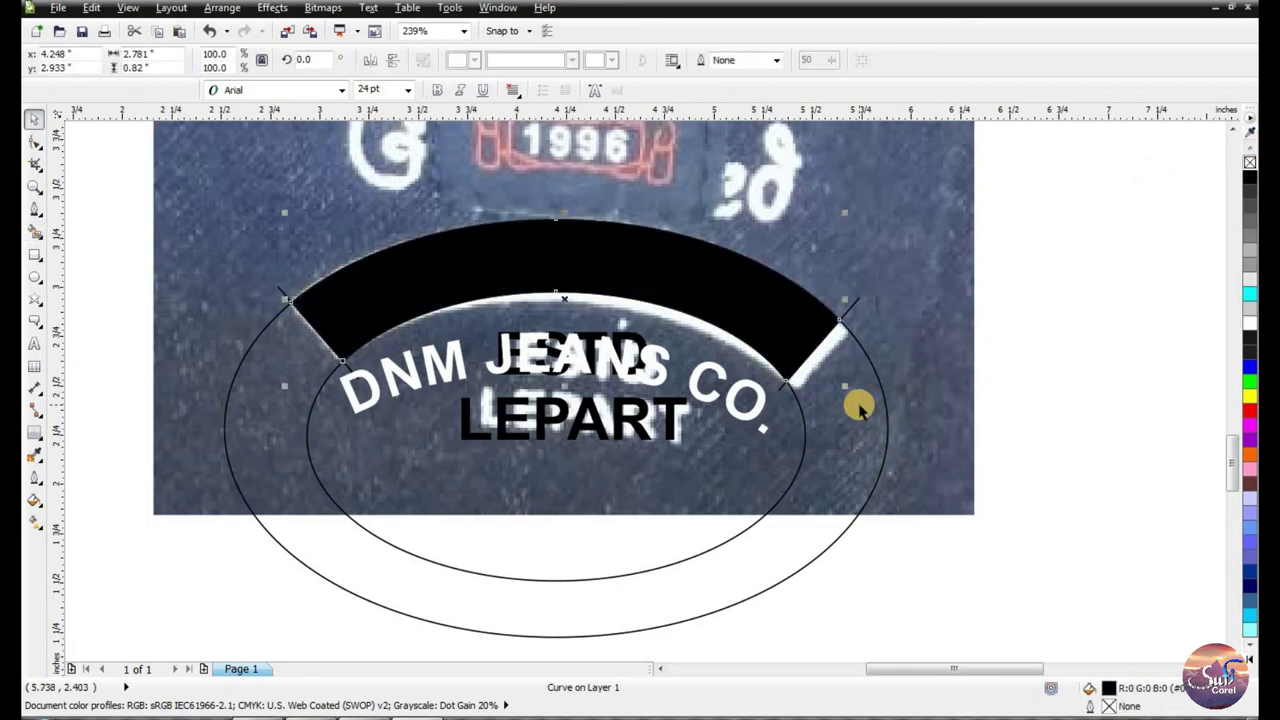
key(Delete)
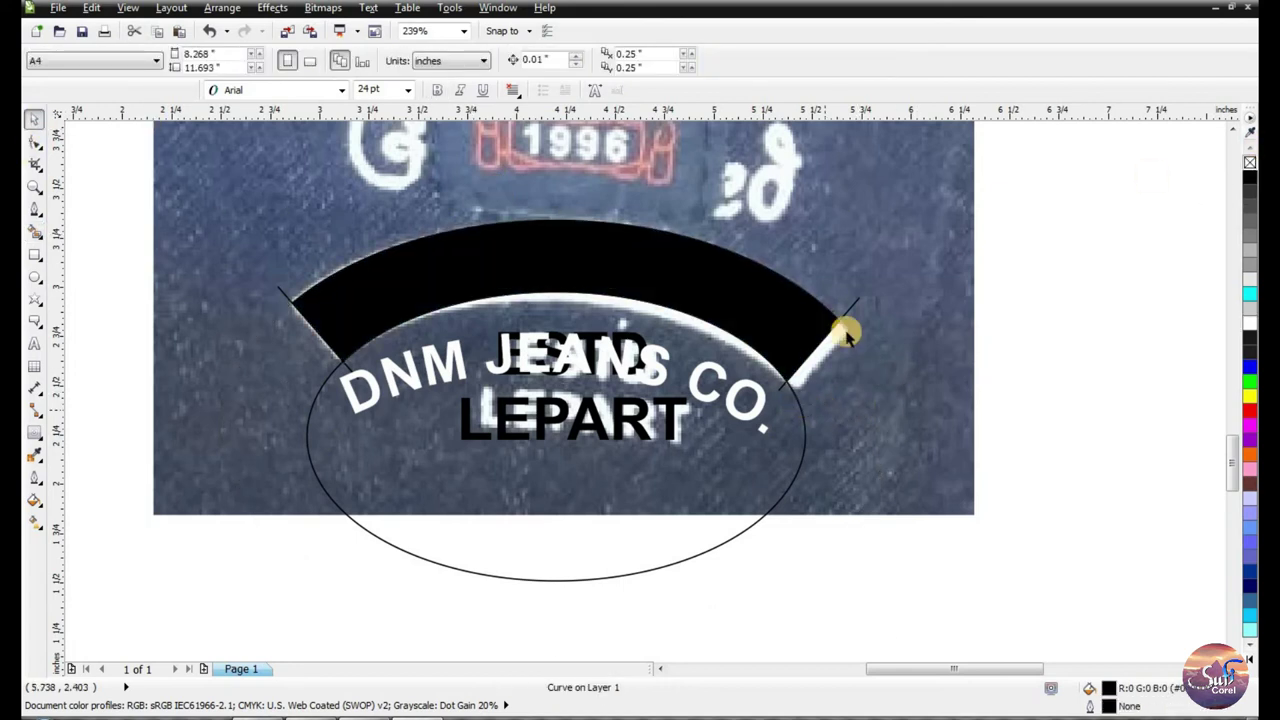
key(Delete)
click(290, 316)
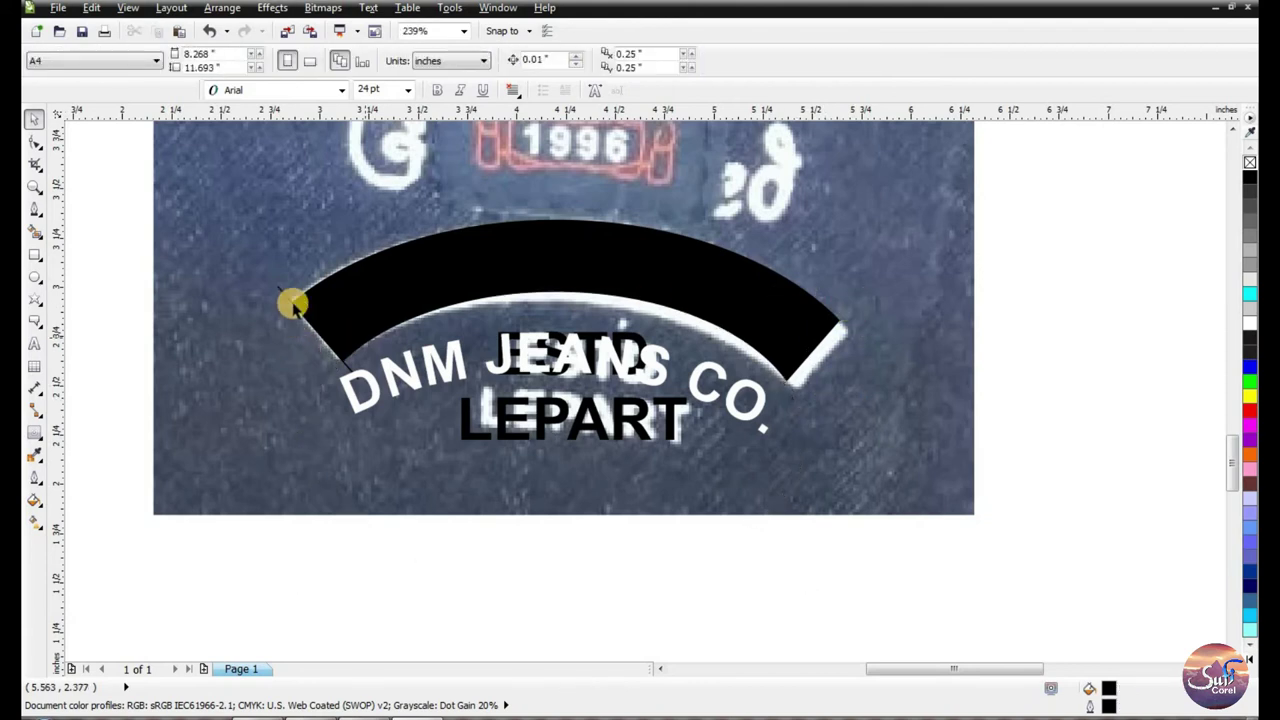
Move the white DNM JEANS CO. lettering back onto the black banner and nudge it into a centred position
click(457, 348)
drag(472, 298, 463, 254)
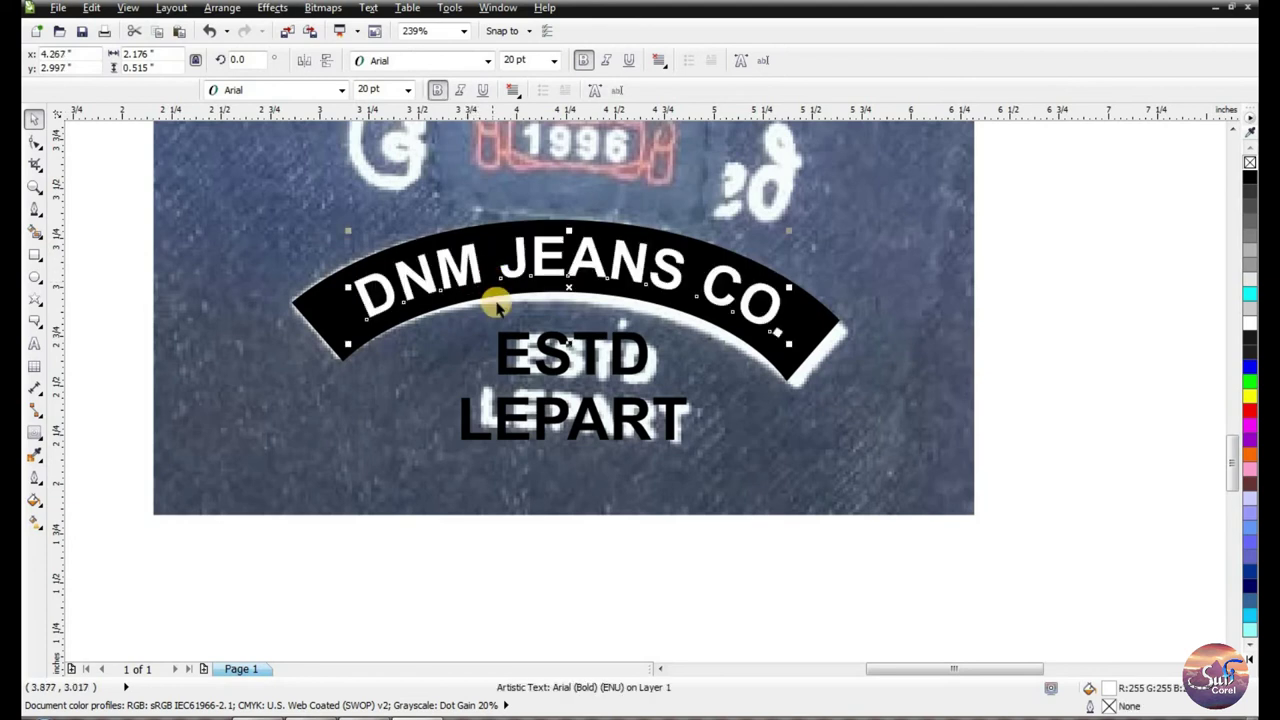
key(Down)
key(Left)
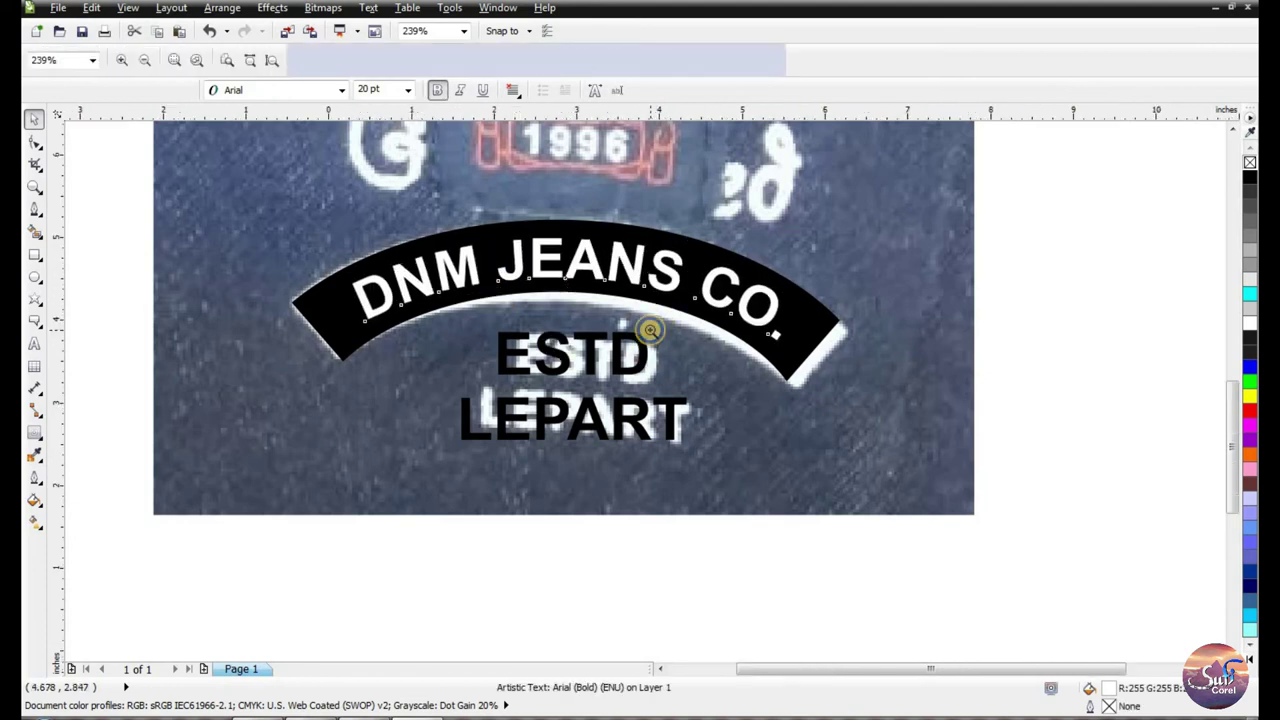
Copy the ESTD LEPART text beside the photo's left edge and replace the copy's wording with BRANDED
key(F3)
key(z)
drag(431, 206, 934, 580)
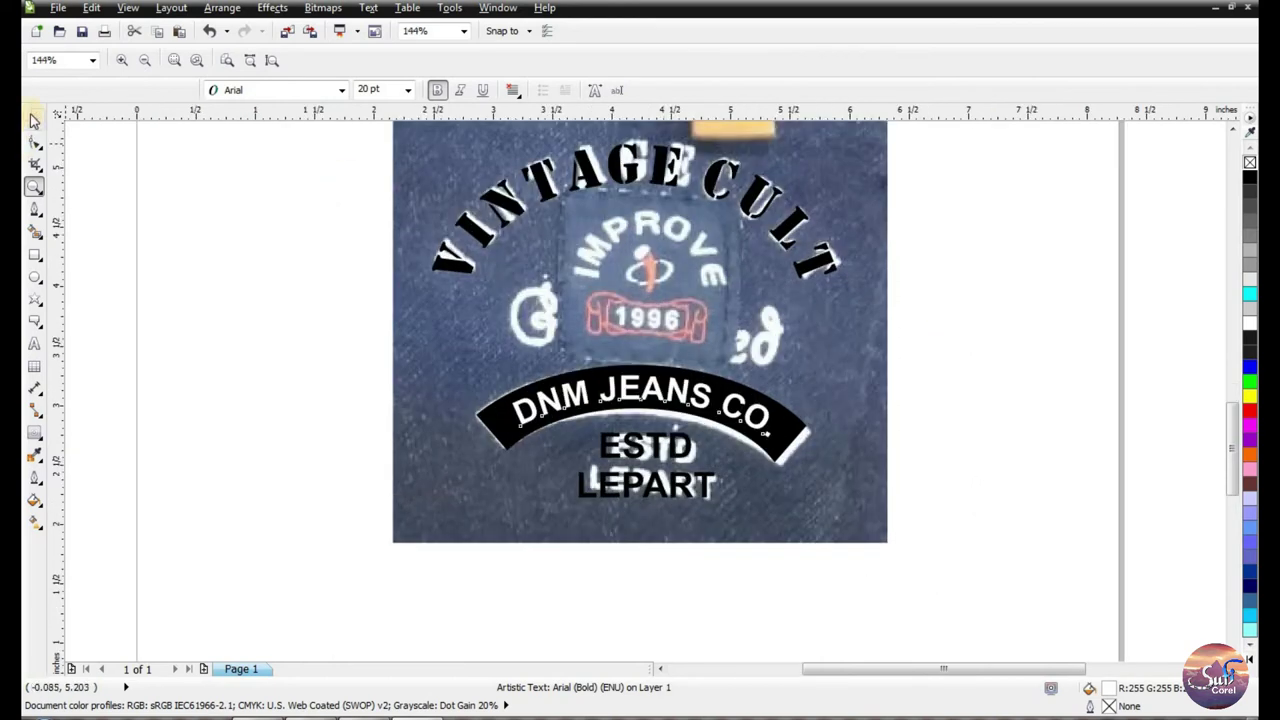
click(34, 120)
drag(645, 455, 640, 454)
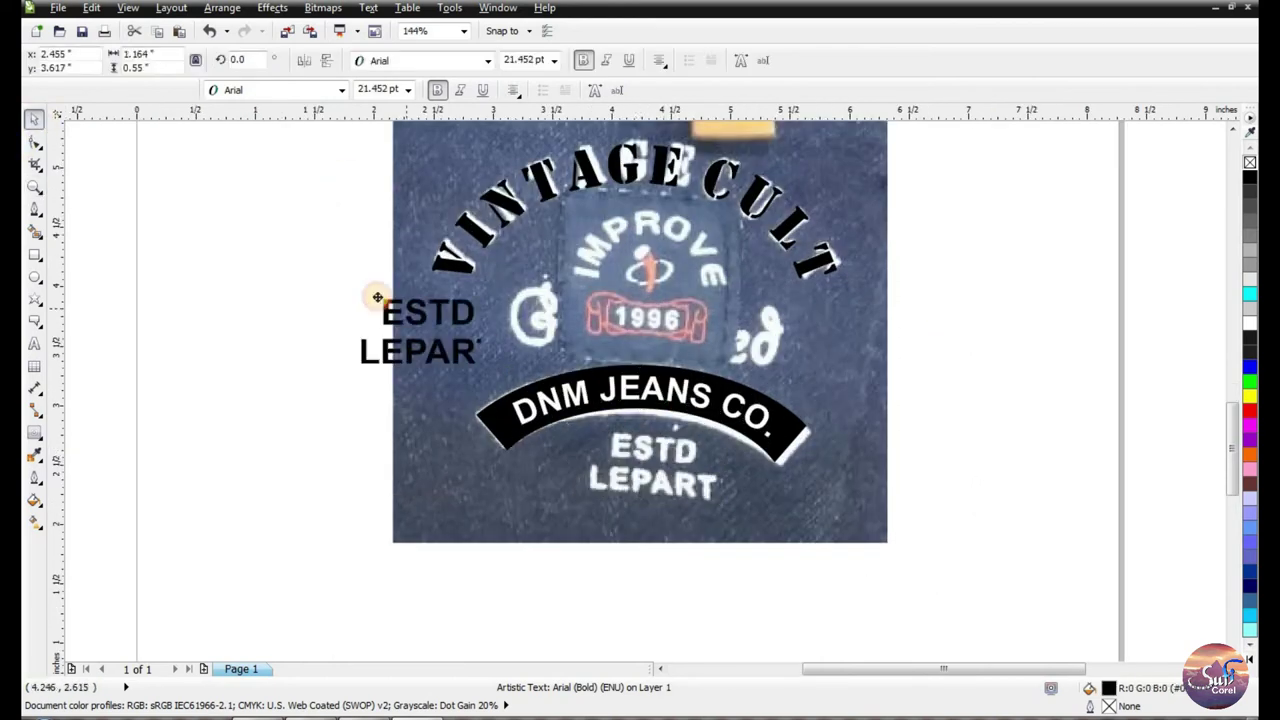
drag(397, 305, 329, 281)
right_click(329, 281)
click(35, 343)
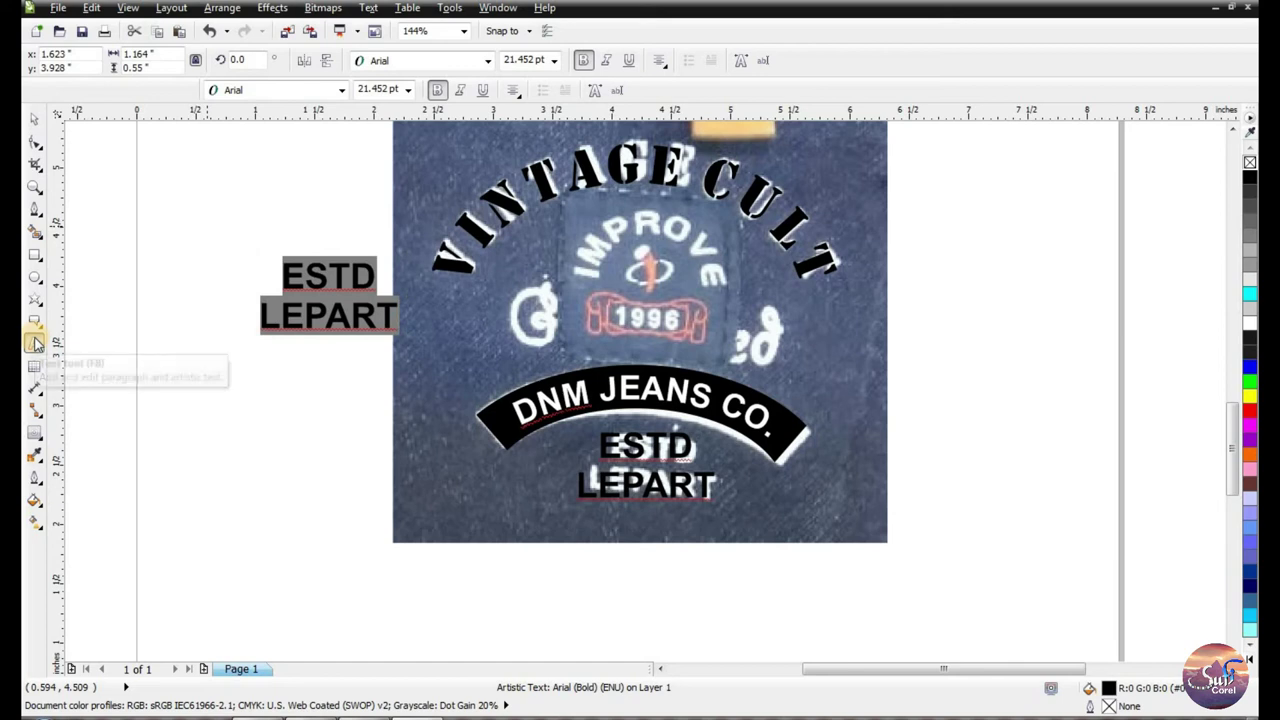
text(BRANDED)
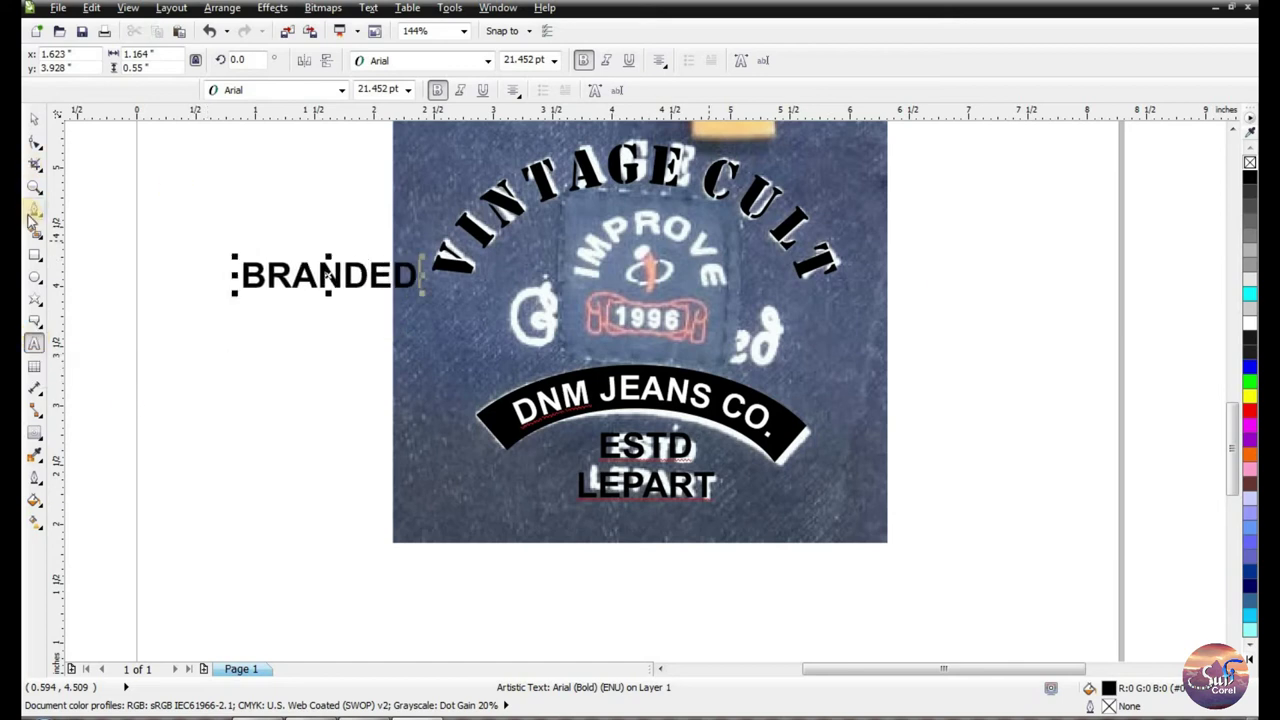
Set the BRANDED text's font to Back to Black Demo
click(33, 118)
click(488, 60)
scroll(399, 330, down, 5)
mouse_move(460, 458)
scroll(460, 458, down, 4)
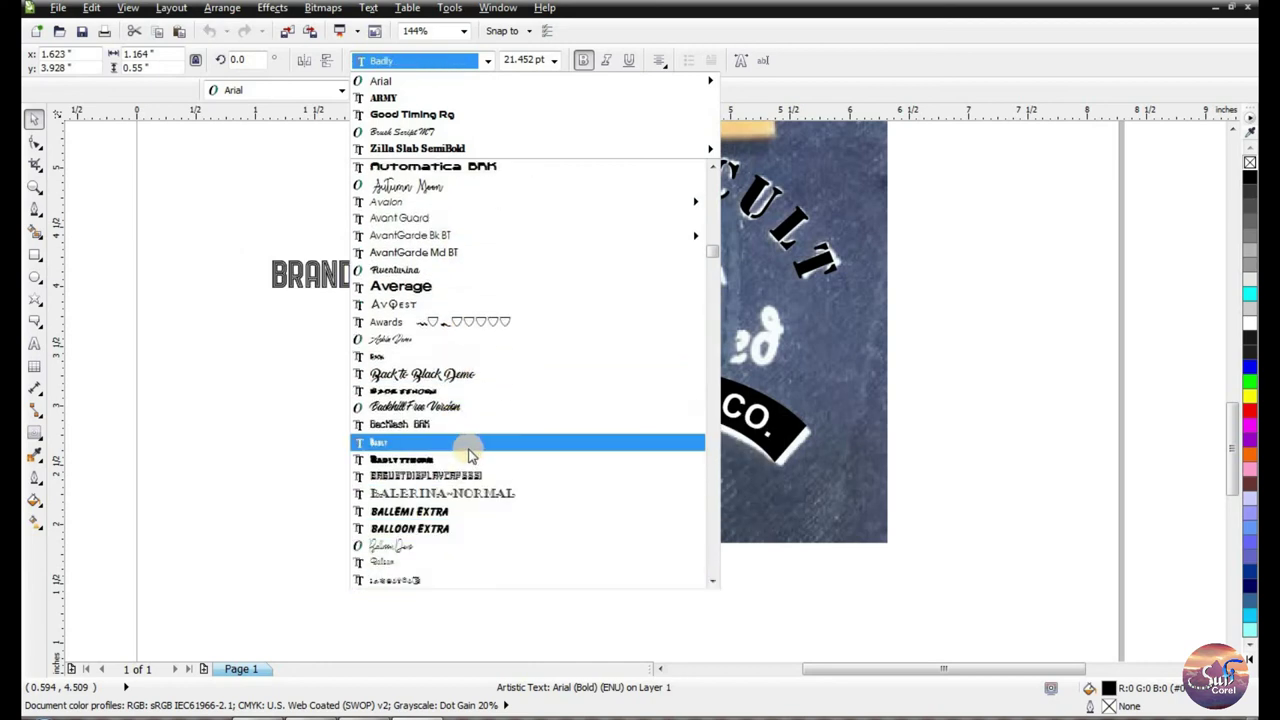
key(Return)
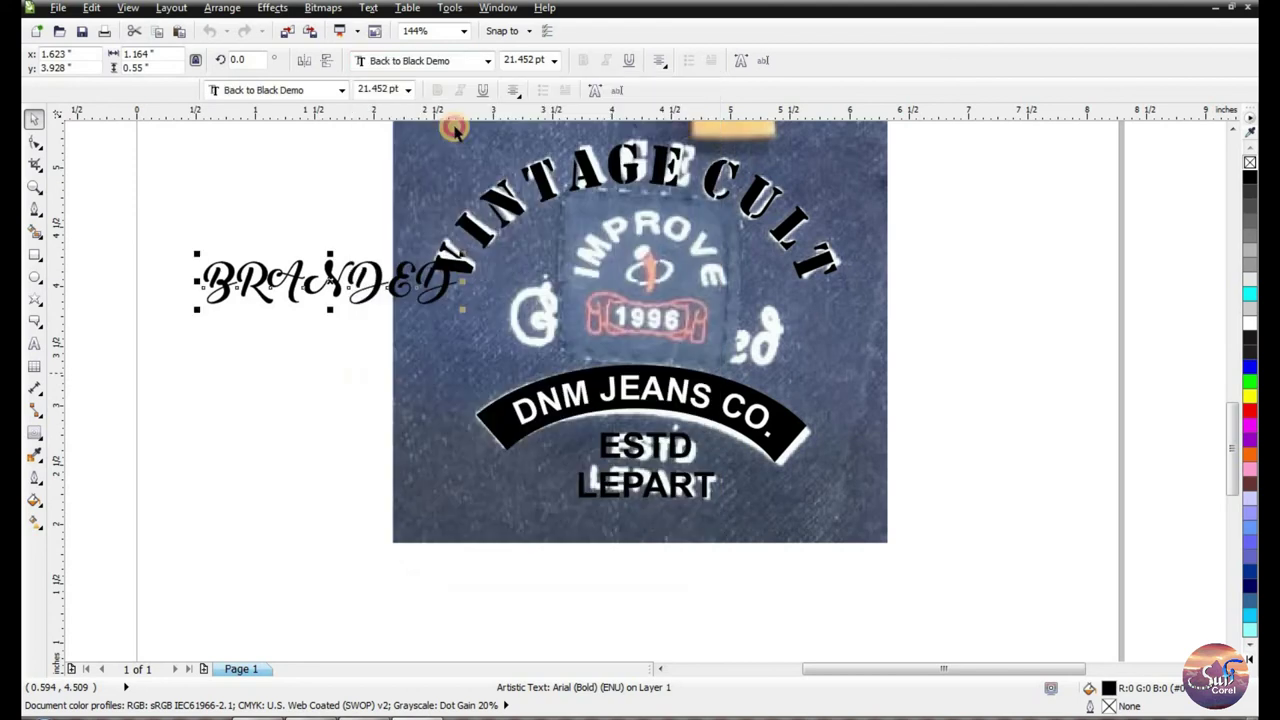
Change the BRANDED text to title case and move it onto the photo over the 1996 emblem
click(368, 7)
click(486, 388)
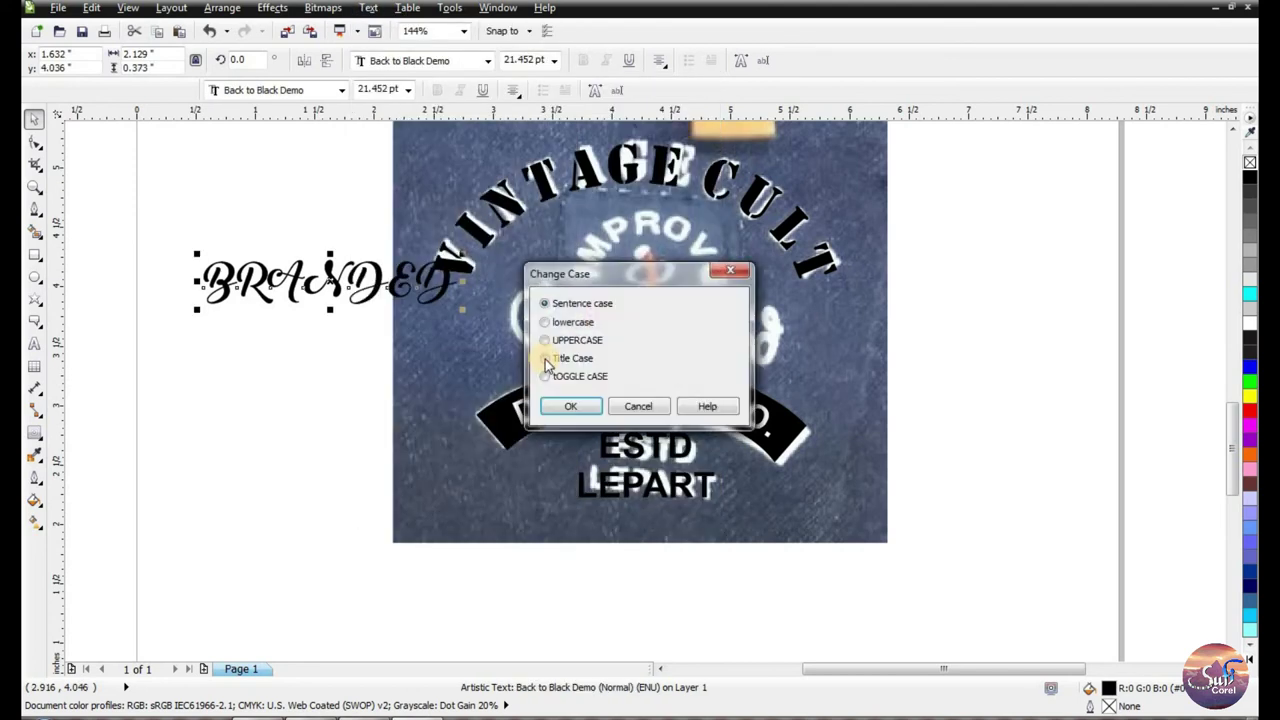
click(566, 407)
drag(338, 280, 592, 322)
Set the Branded text's font to Belle et Belle Personal Use and enlarge it to about 46 pt above the banner
click(457, 60)
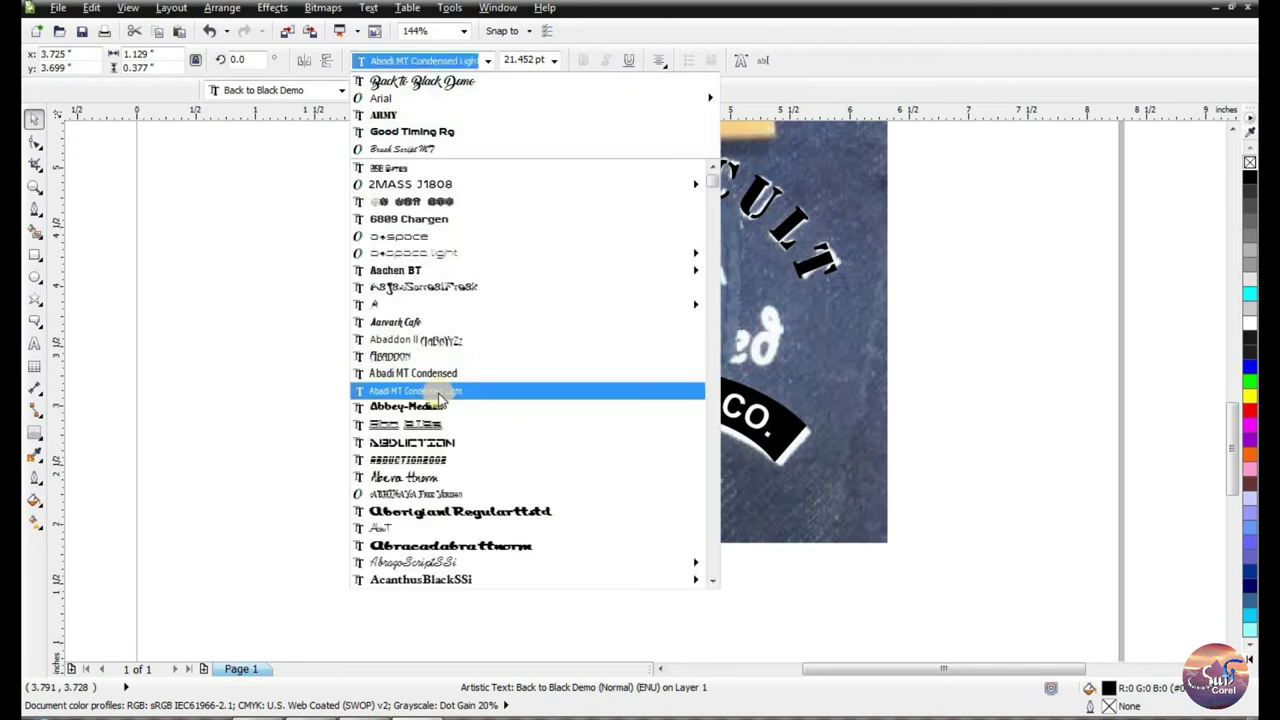
scroll(443, 395, down, 5)
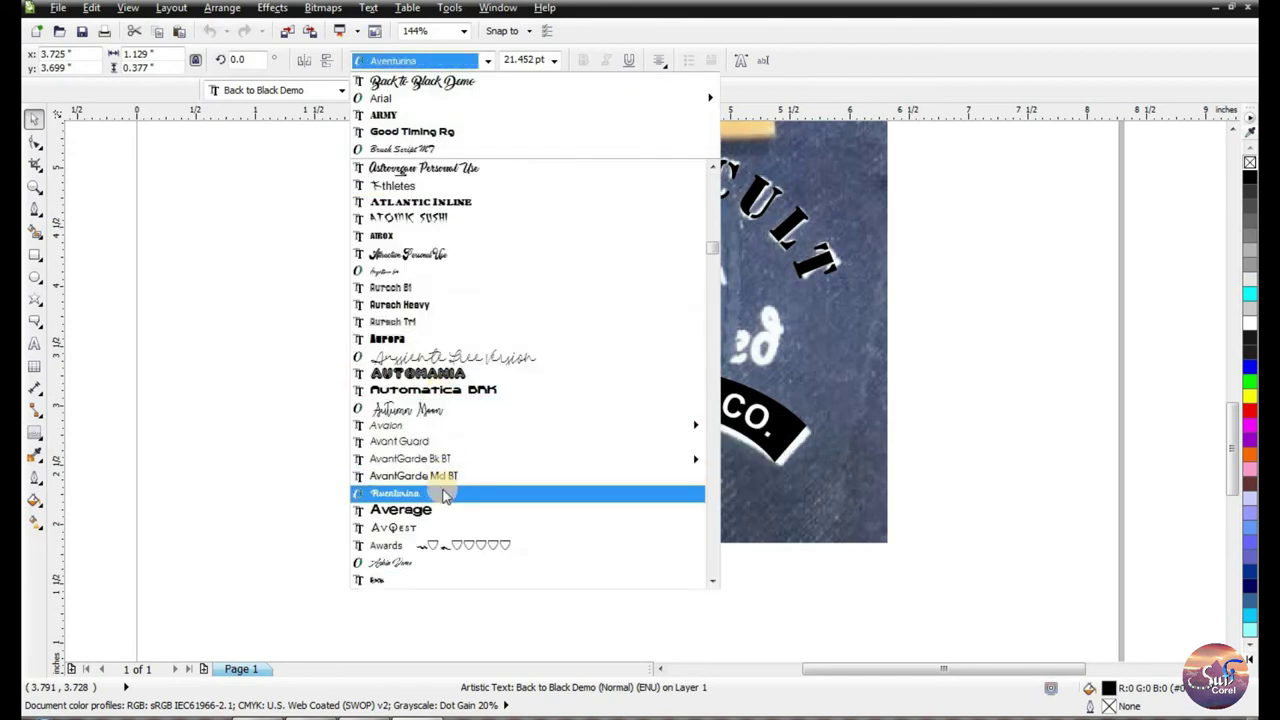
scroll(443, 480, down, 5)
scroll(443, 495, down, 9)
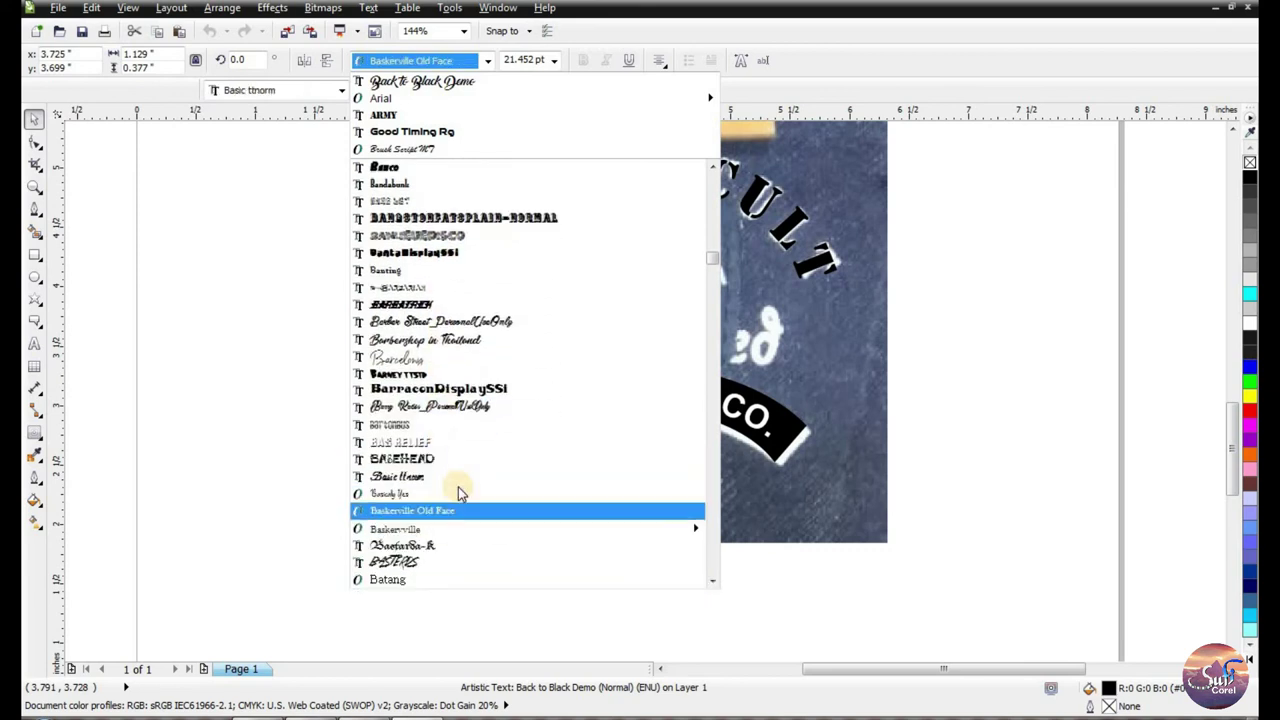
scroll(458, 487, down, 2)
key(Down)
key(Down)
key(Down)
key(Down)
key(Down)
key(Down)
key(Down)
key(Down)
key(Down)
key(Down)
key(Down)
key(Down)
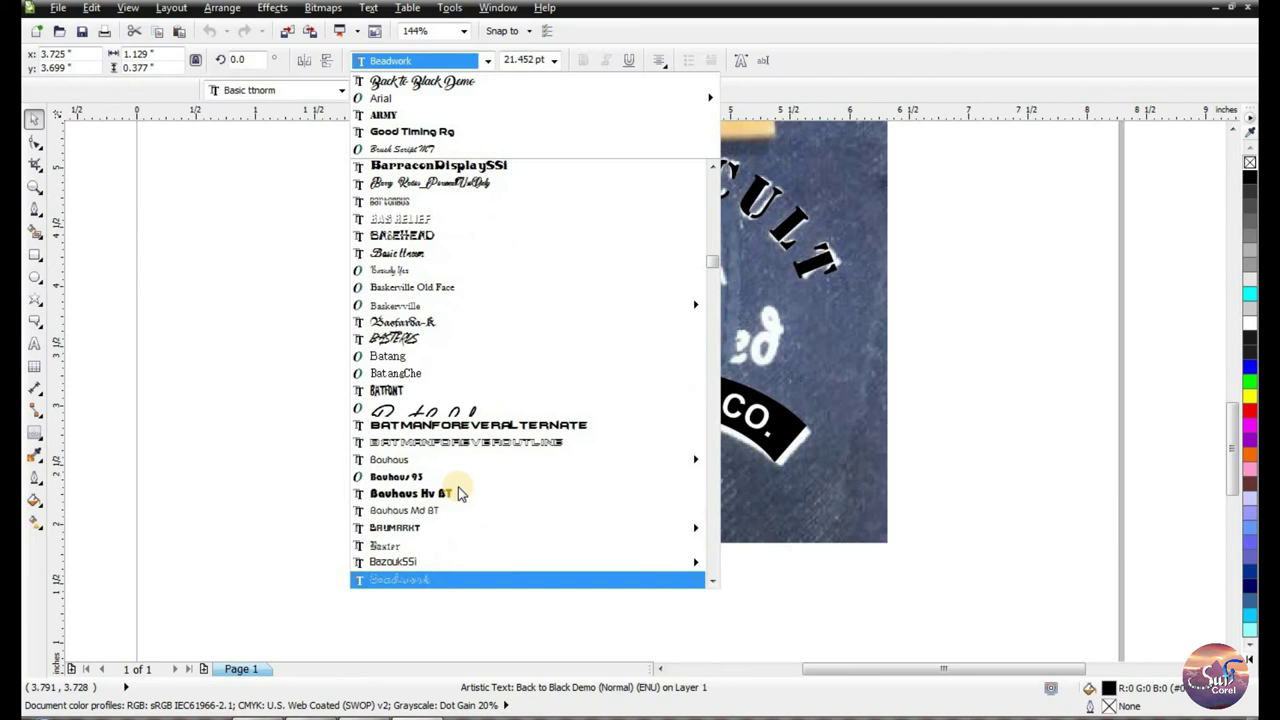
key(Down)
key(Down)
key(Down)
key(Down)
key(Down)
key(Down)
key(Down)
key(Down)
key(Down)
key(Down)
key(Down)
key(Down)
key(Down)
key(Down)
key(Down)
key(Down)
key(Down)
key(Down)
key(Down)
key(Down)
key(Down)
key(Down)
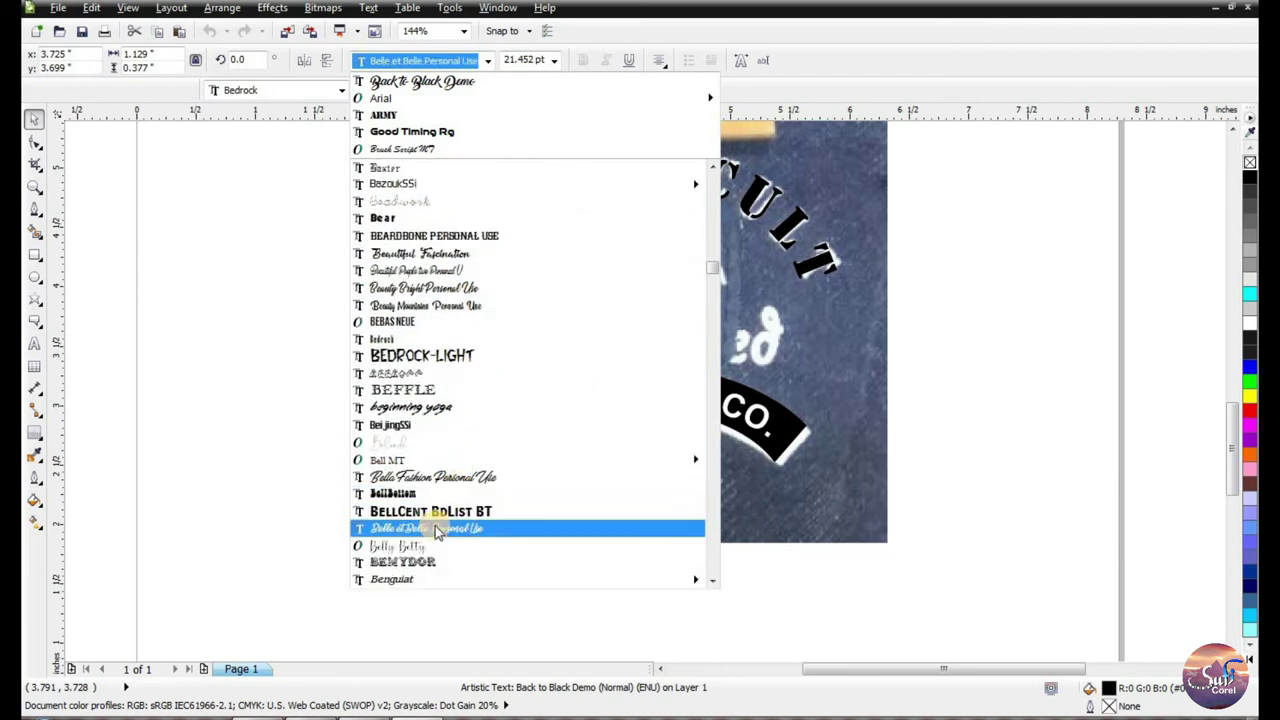
click(430, 528)
drag(788, 410, 793, 373)
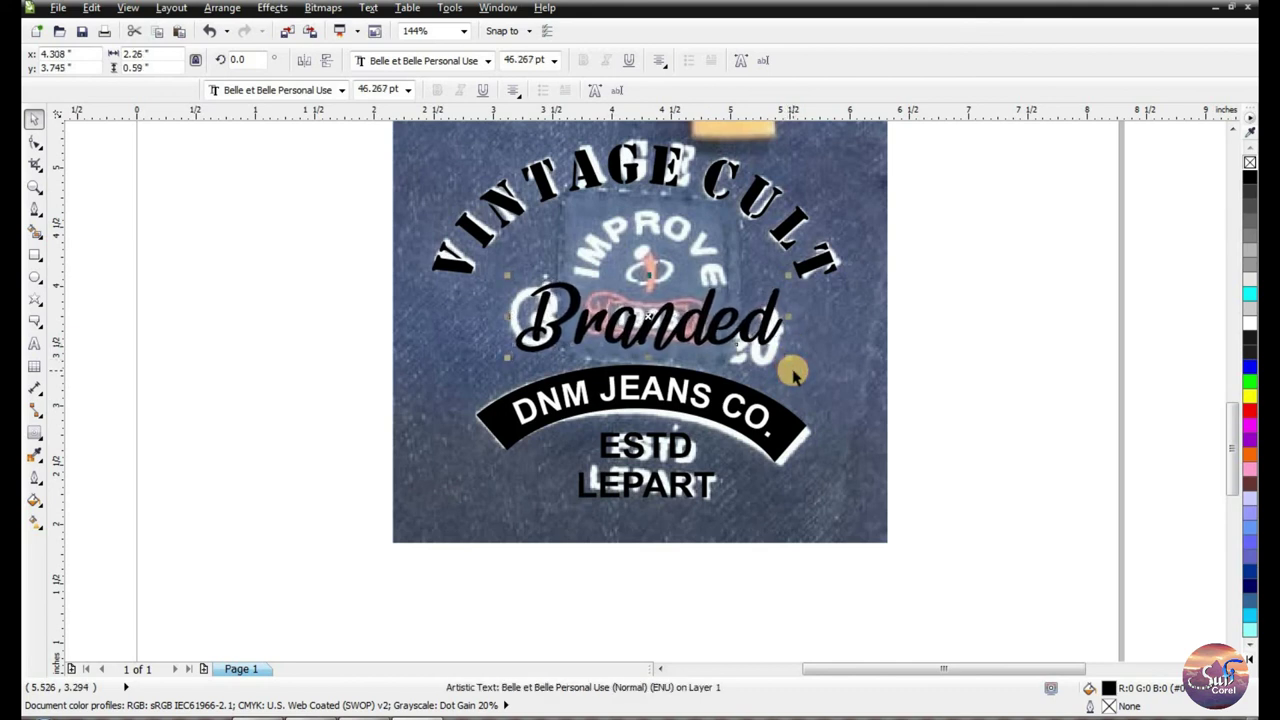